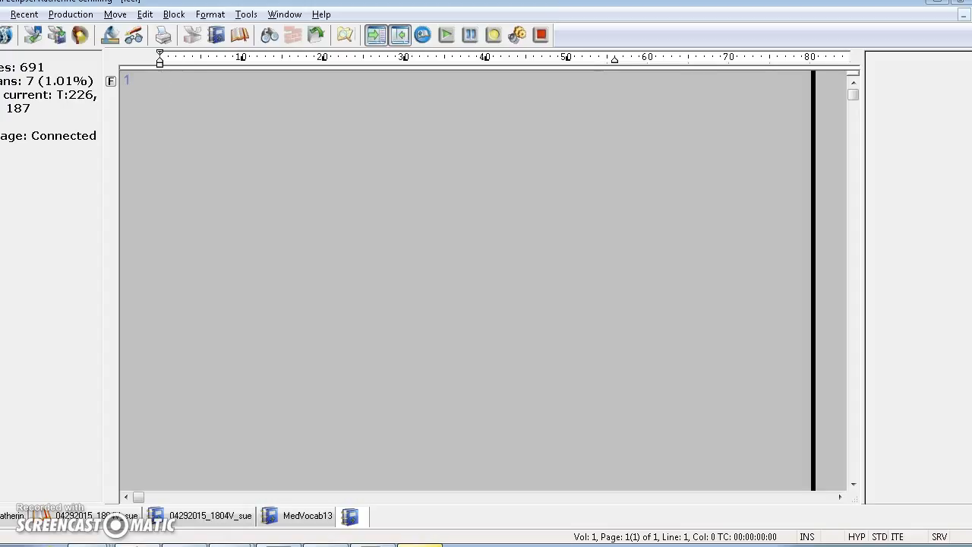
text({.} {.})
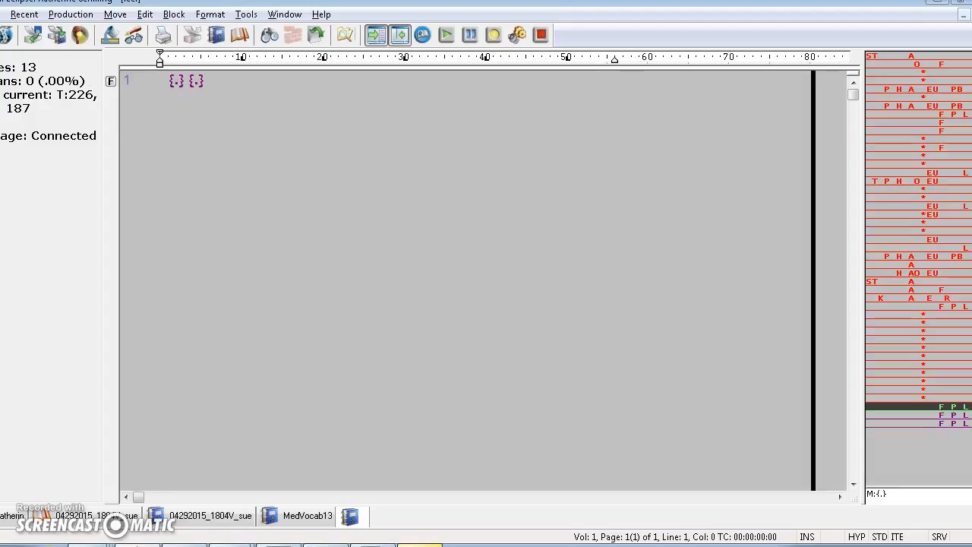
key(BackSpace)
key(BackSpace)
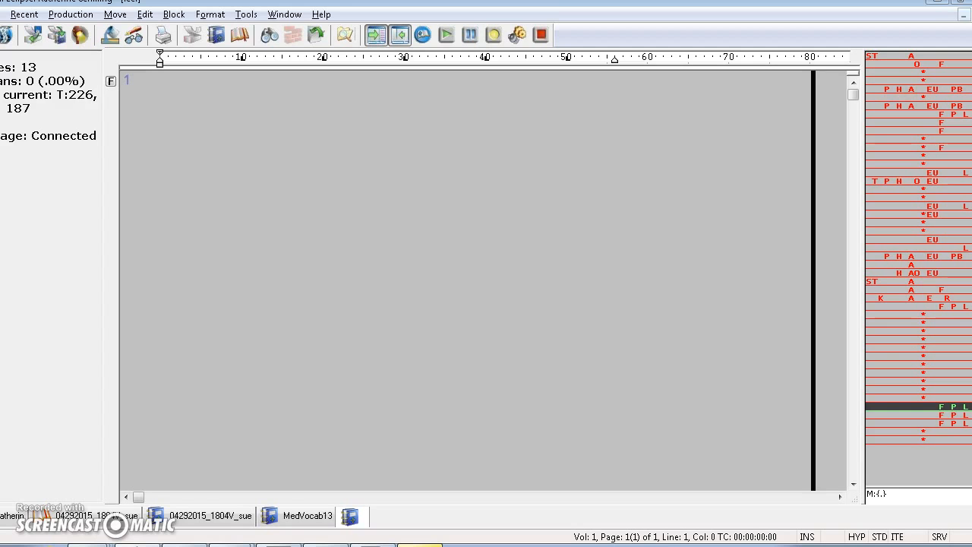
- Review the text color categories in the user's display settings
click(399, 397)
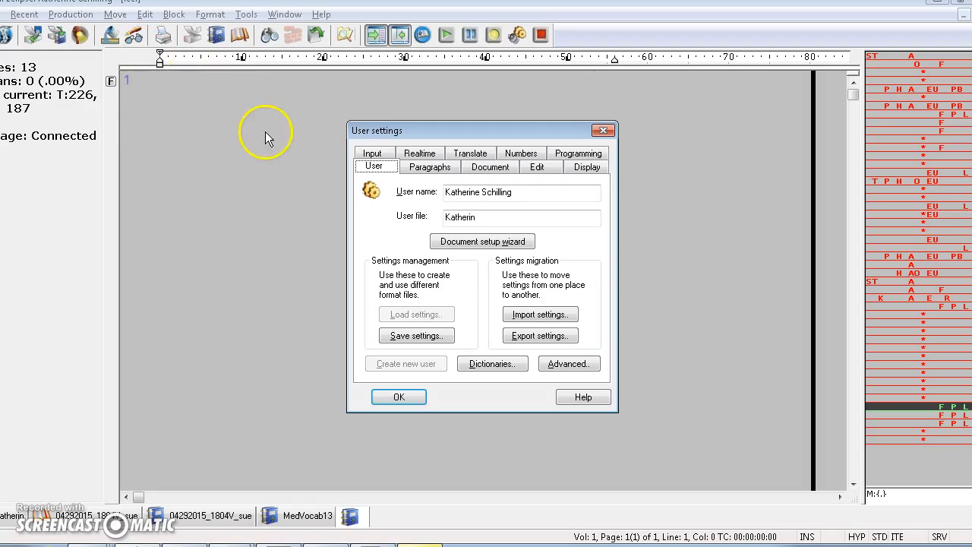
click(573, 169)
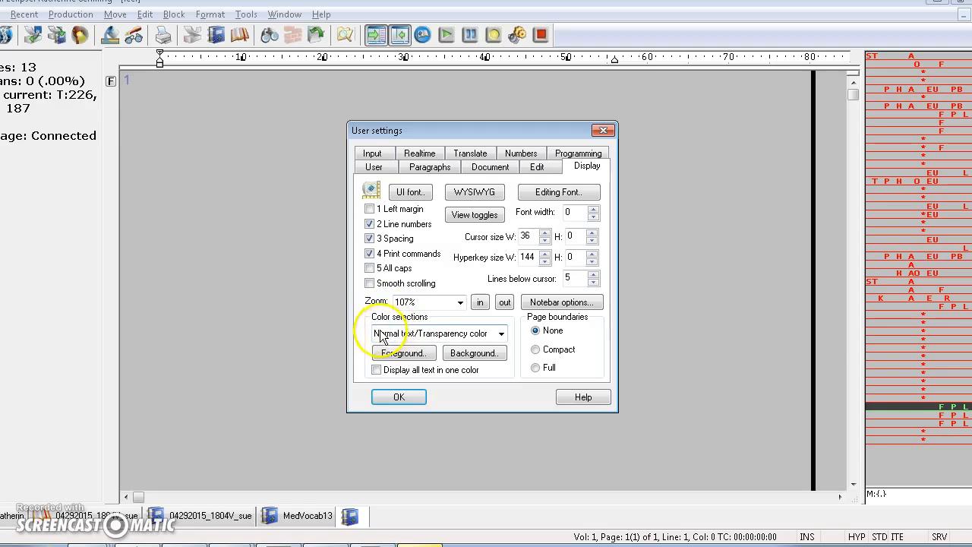
click(501, 334)
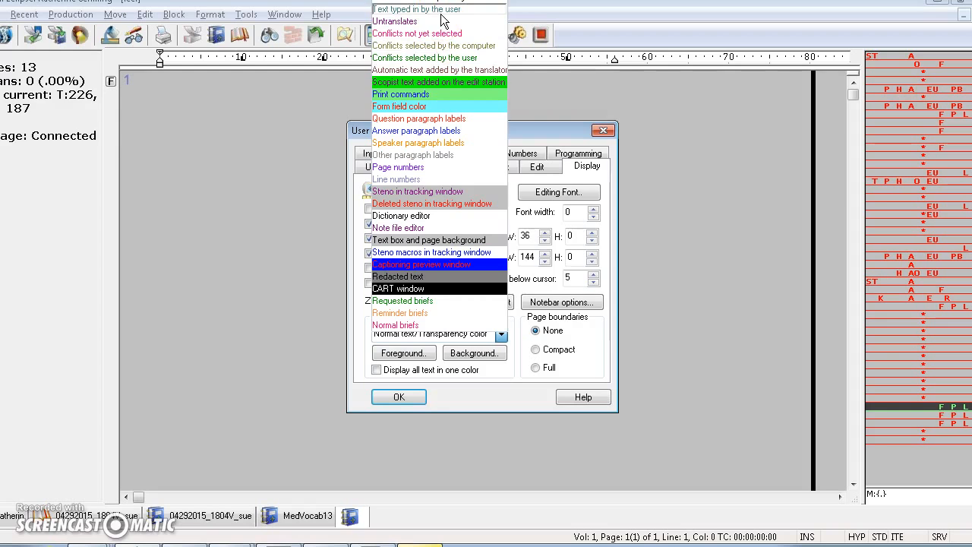
click(416, 395)
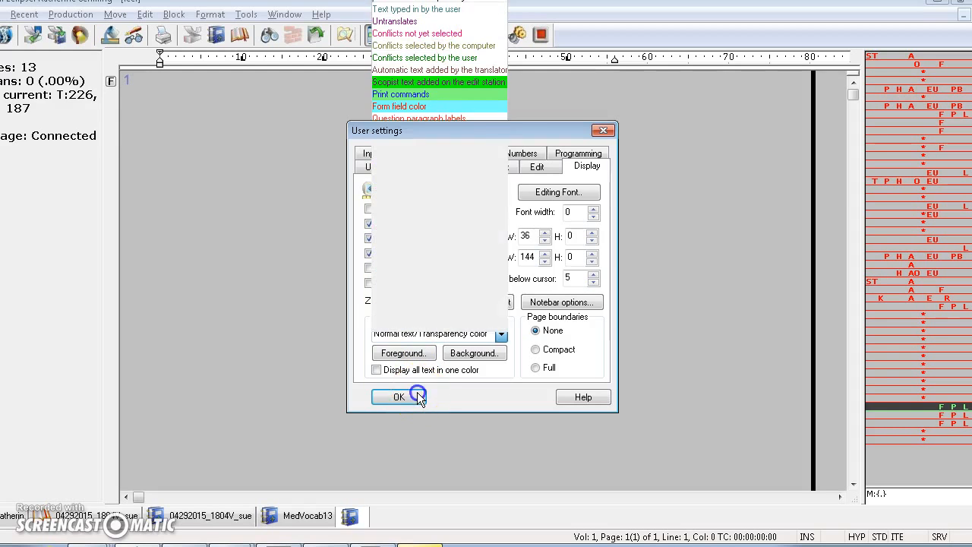
click(418, 397)
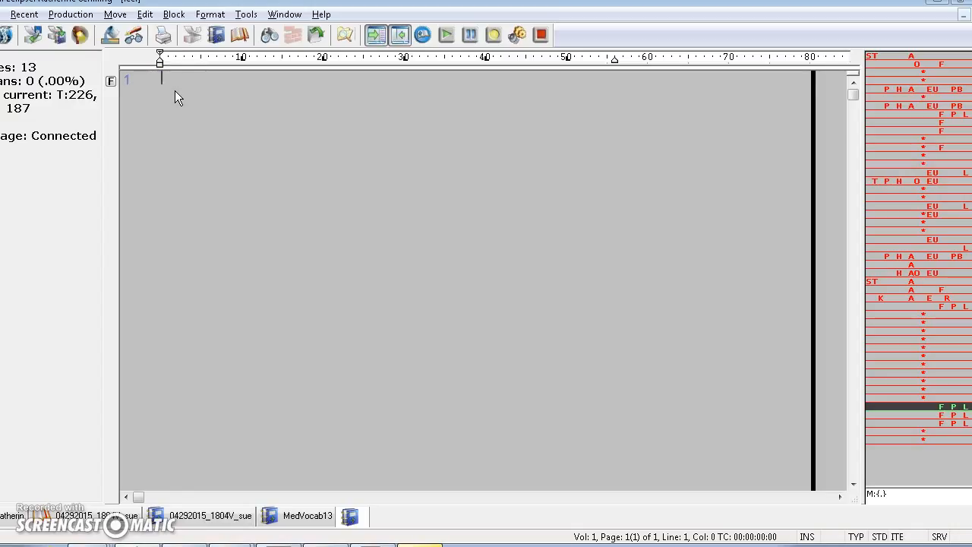
- Enter "I type anything." on line 1 and check the display color list for user-typed text and untranslates
text(I type anything.)
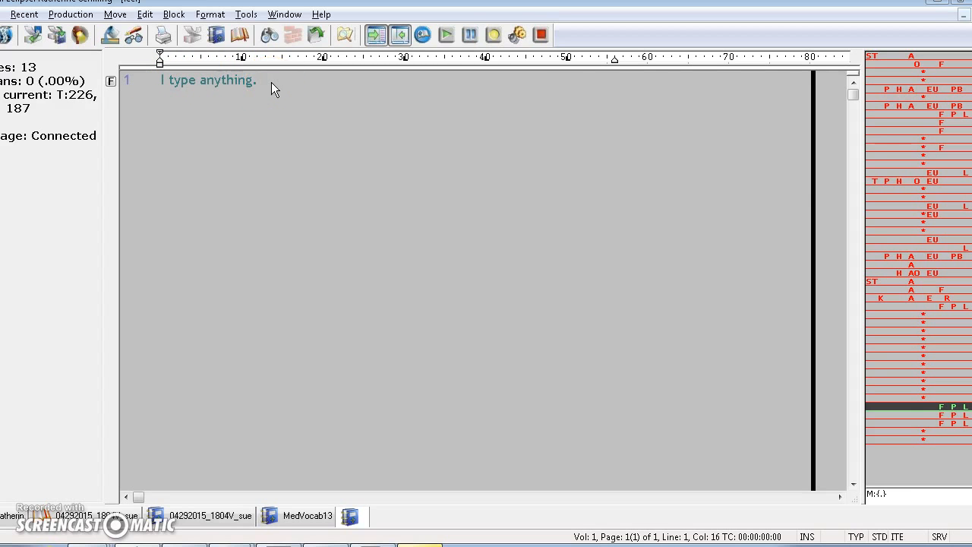
key(alt+u)
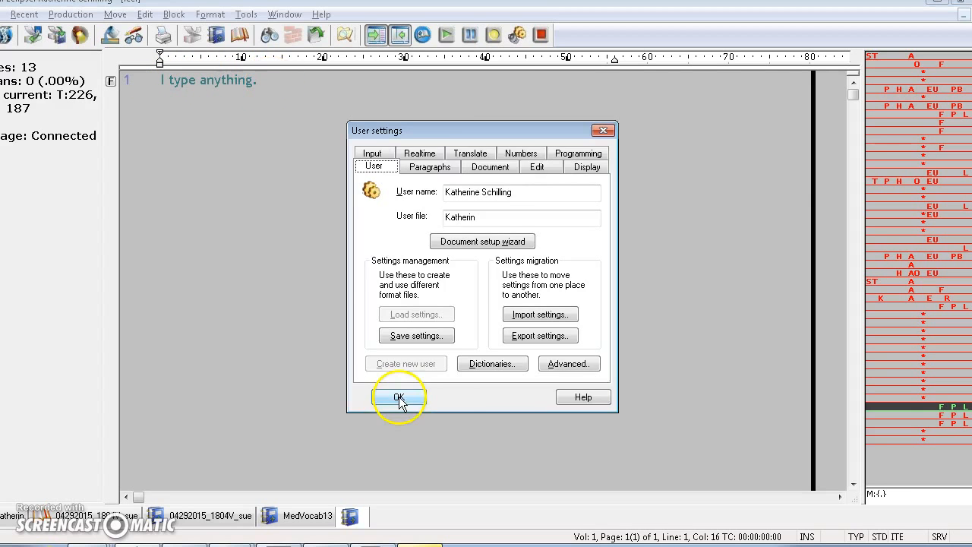
click(577, 164)
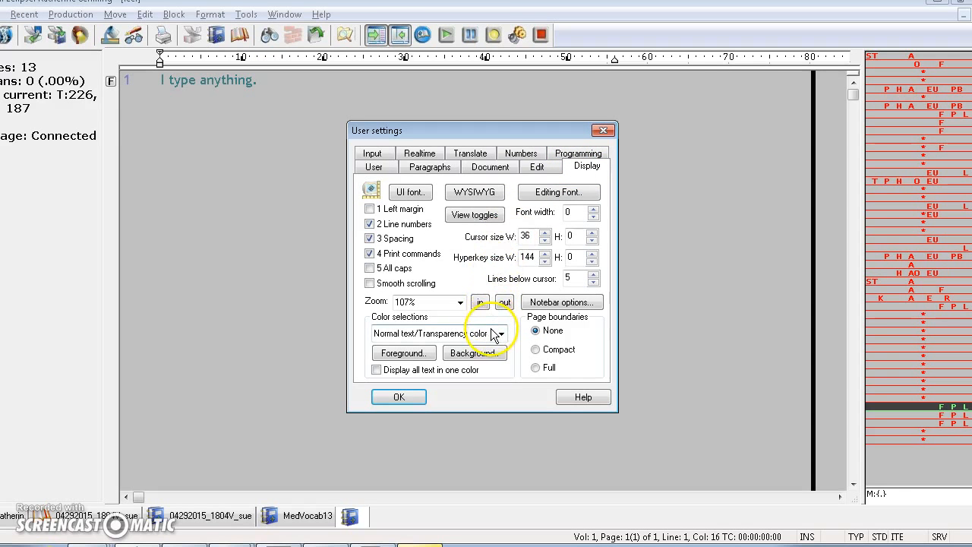
click(495, 335)
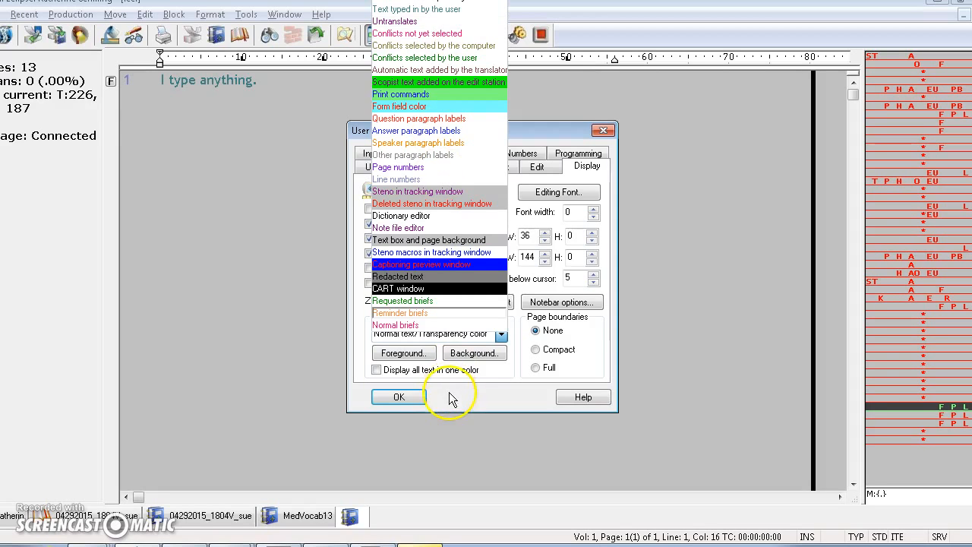
click(419, 395)
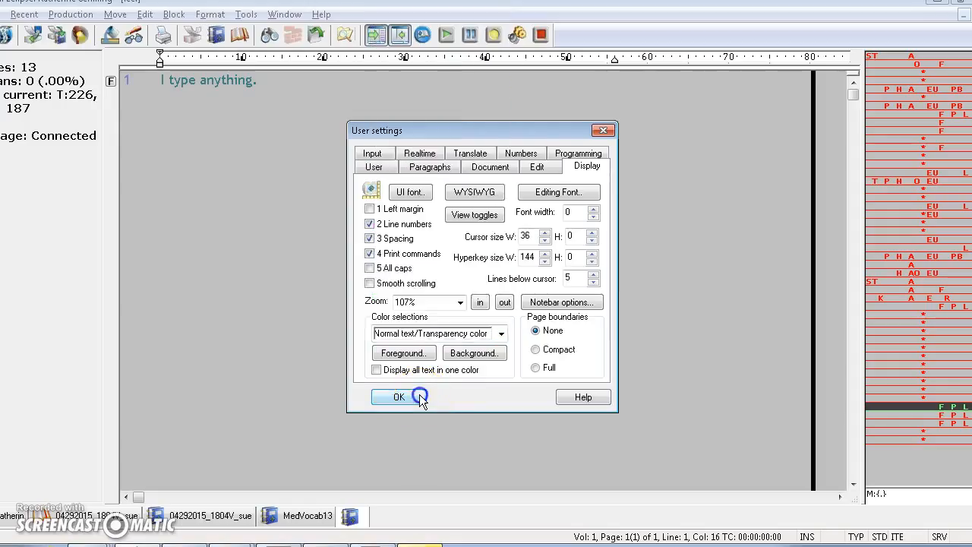
click(420, 395)
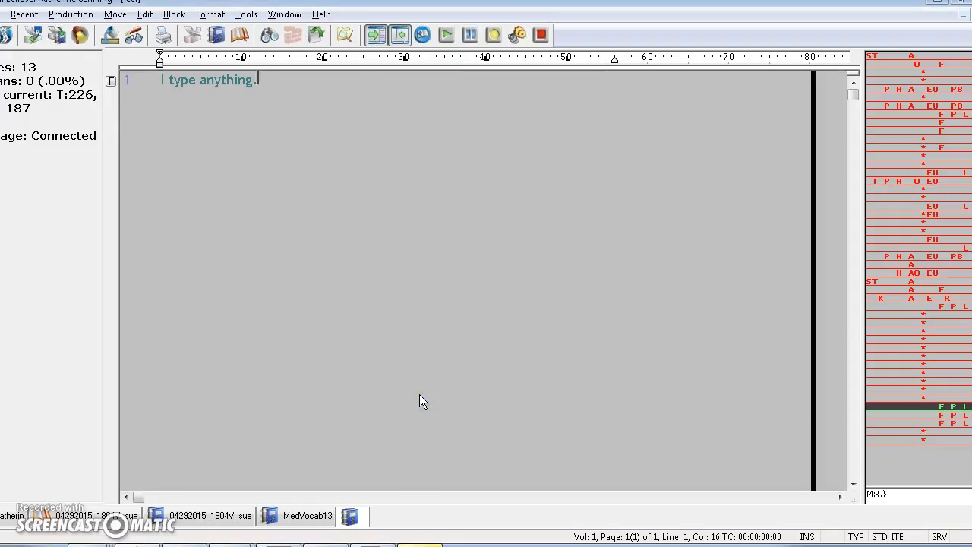
- Write the steno stroke STRAOEURBGS for "Violation" after the first sentence, and examine the conflict categories in the display color list
text(STRAOEURBGS)
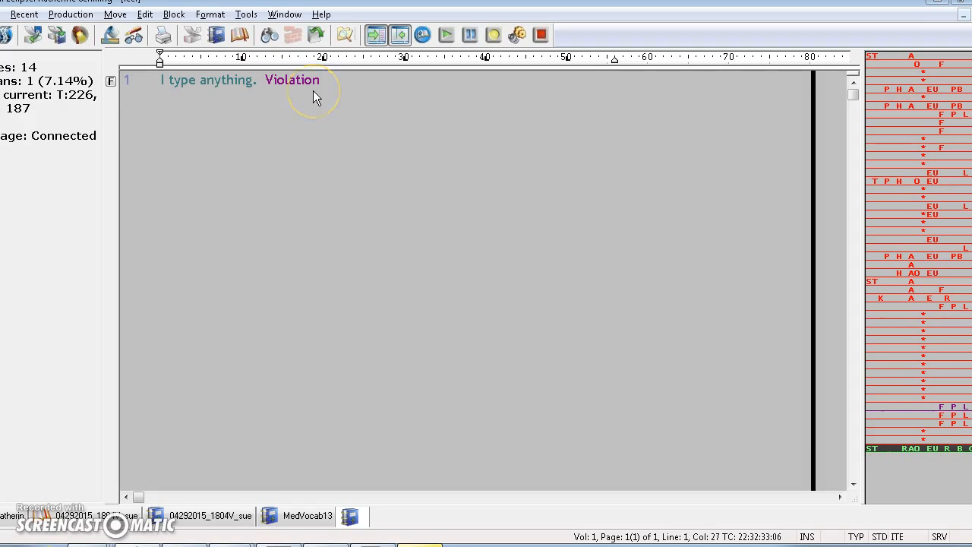
key(alt+u)
click(593, 171)
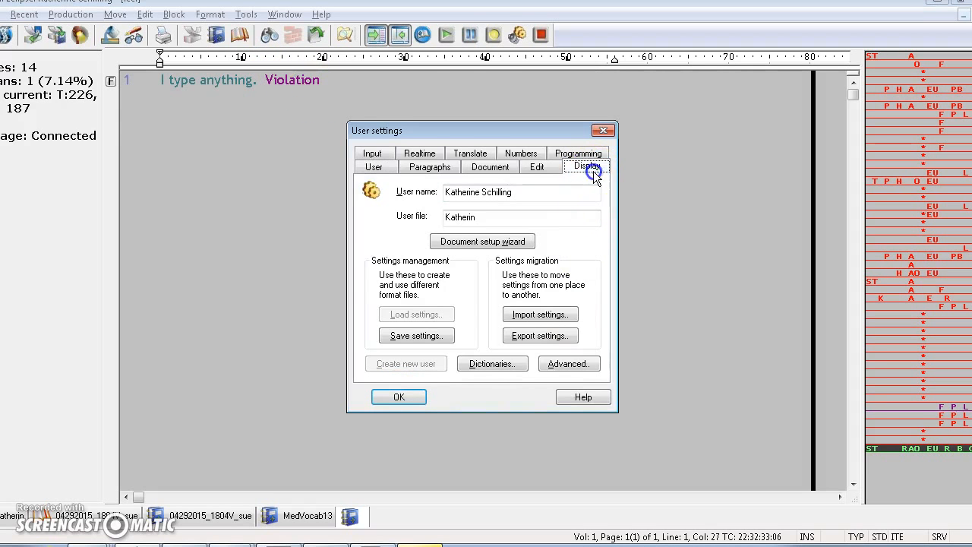
click(471, 333)
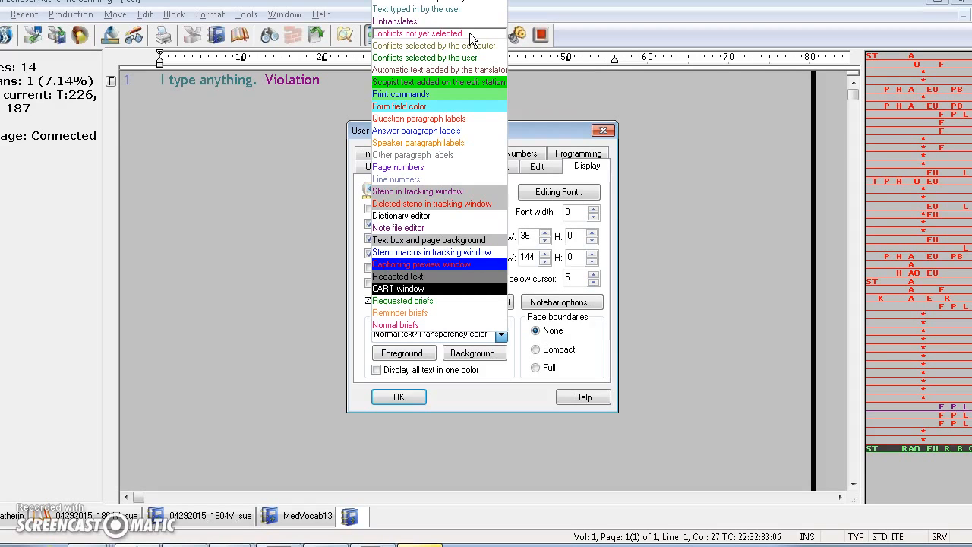
click(409, 397)
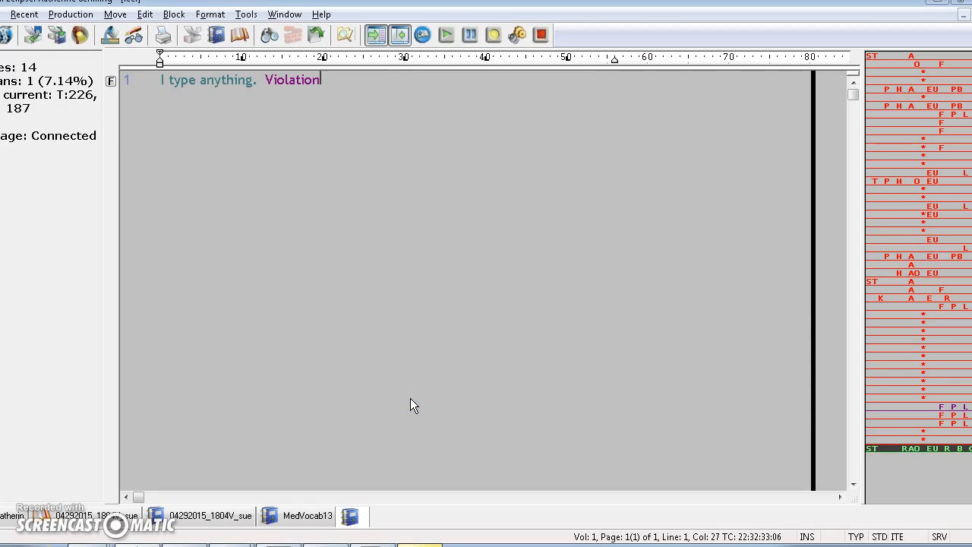
- End "Violation" with a period, start a new line, and write the maintain/may not conflict followed by a period
text(\maintain\may not)
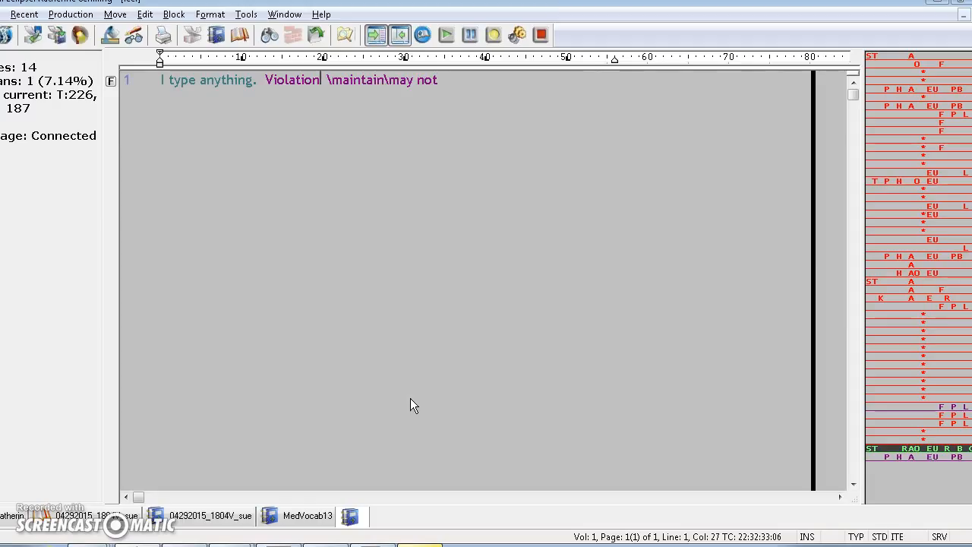
key(BackSpace)
text({.} {N}{-|})
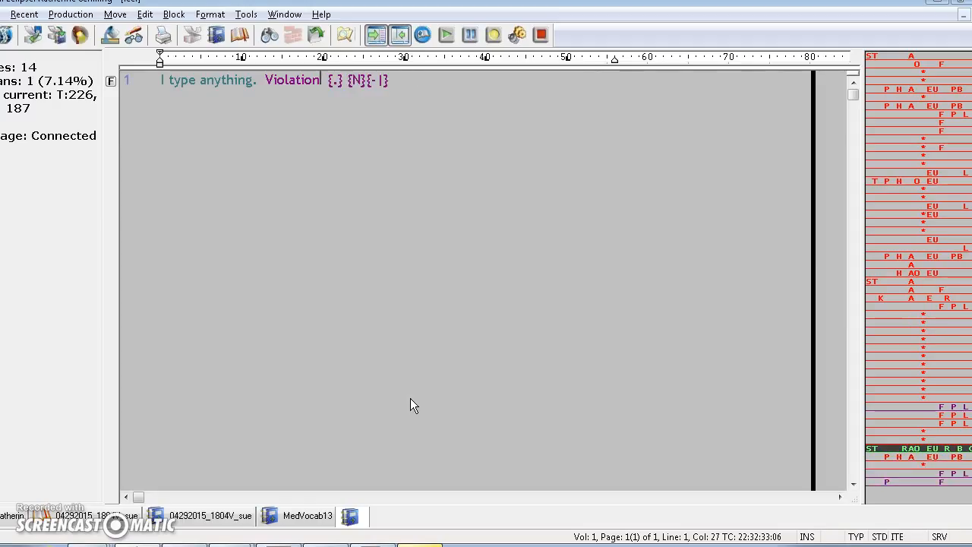
text( \maintain\may not)
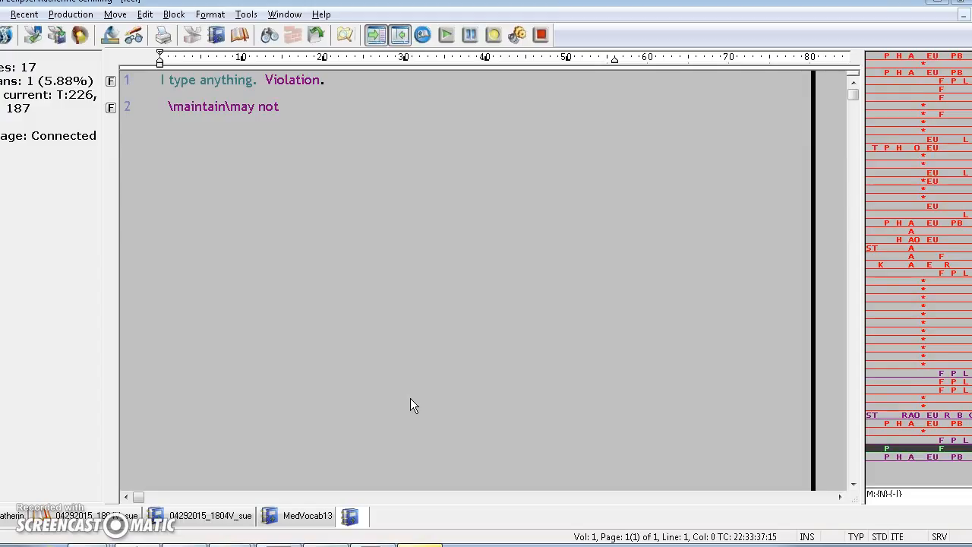
text({.})
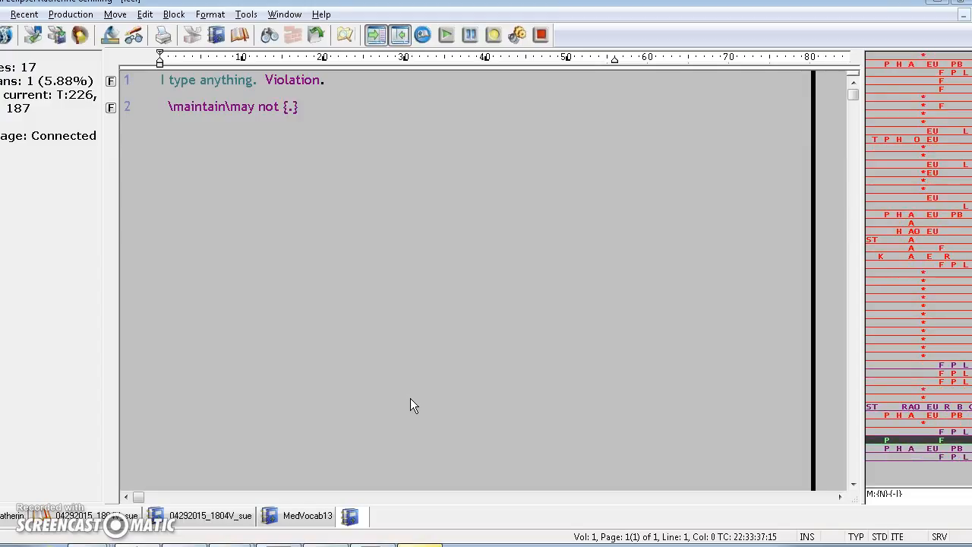
text(.)
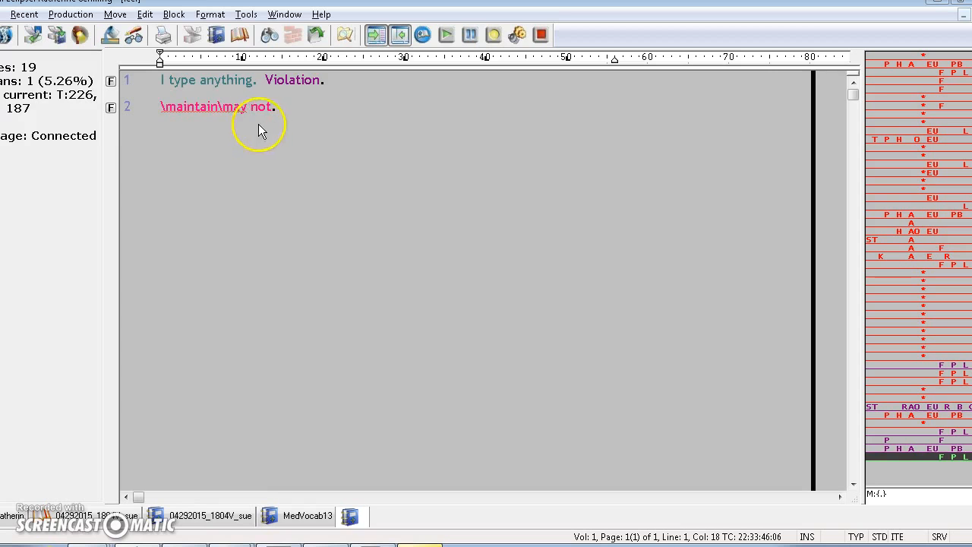
- Go to the maintain/may not conflict on line 2 and look up the display colors for conflicts selected by computer or user
click(165, 106)
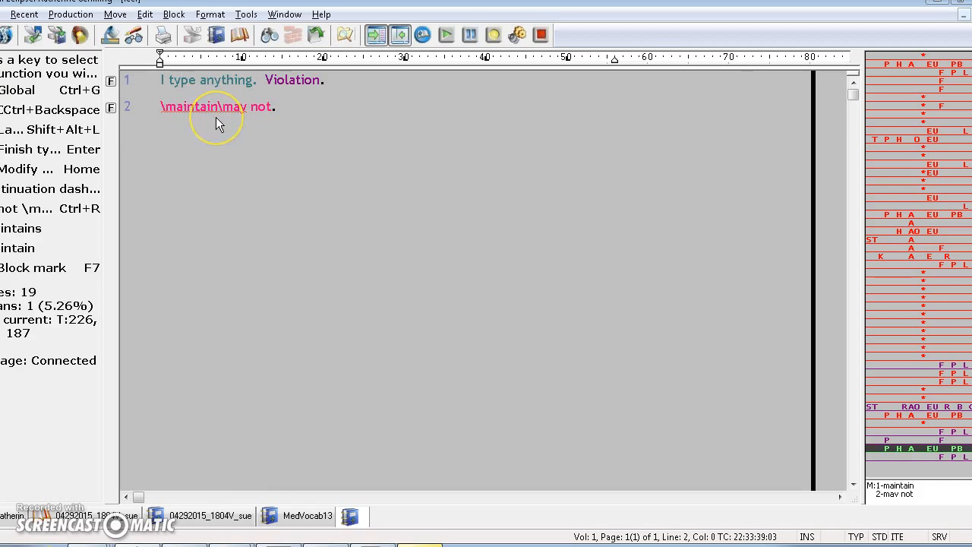
key(Return)
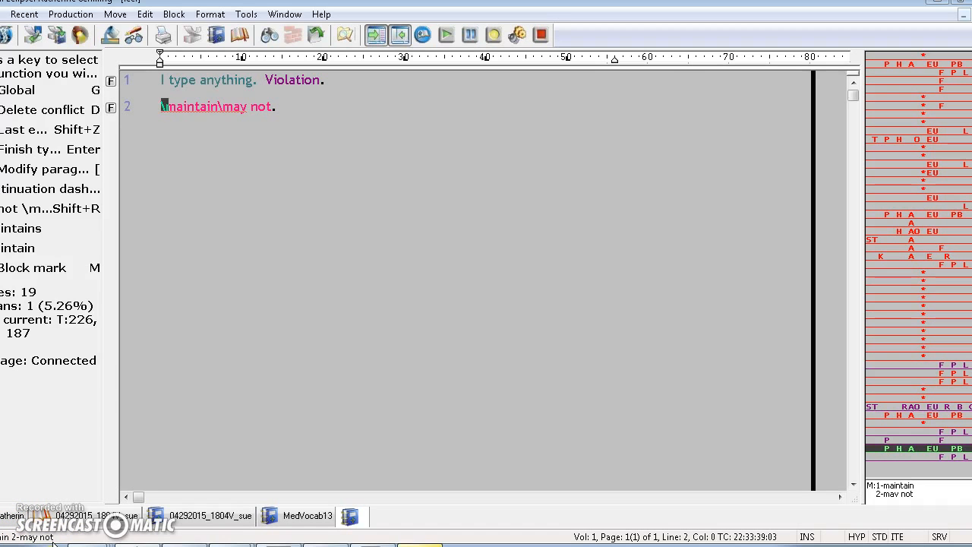
key(alt+u)
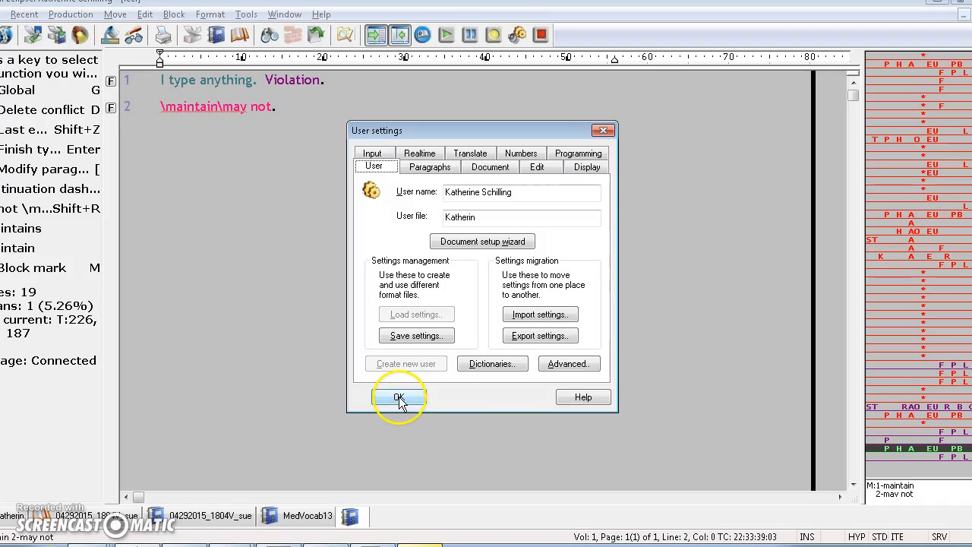
click(594, 165)
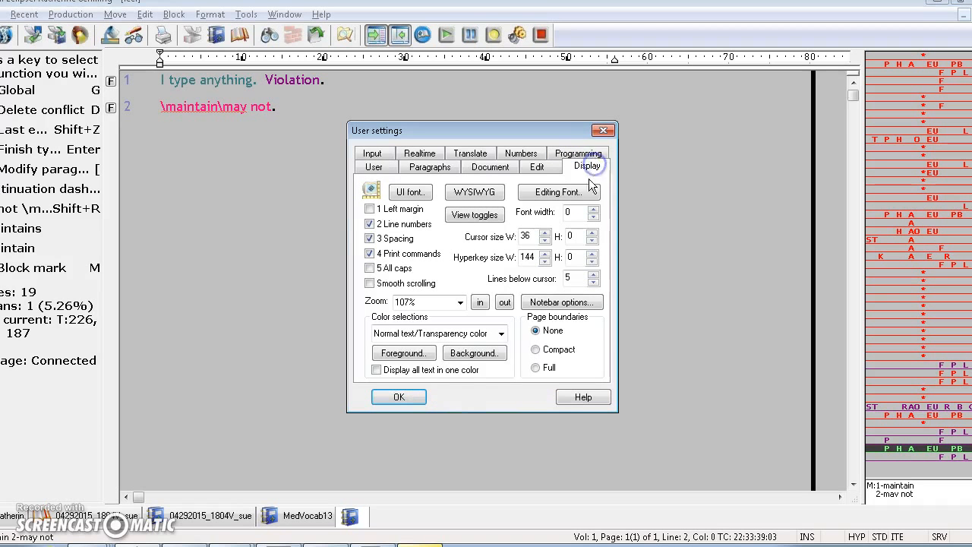
click(447, 333)
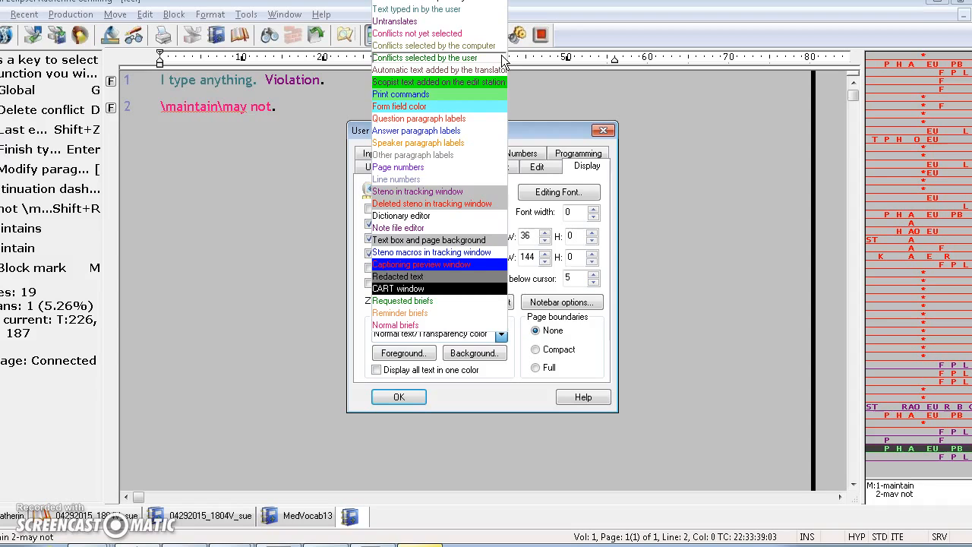
click(542, 127)
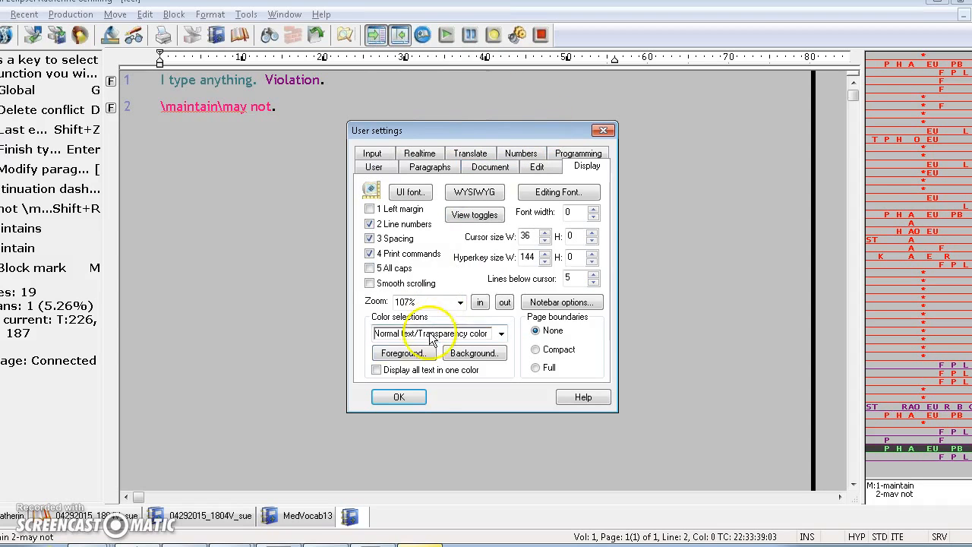
click(414, 392)
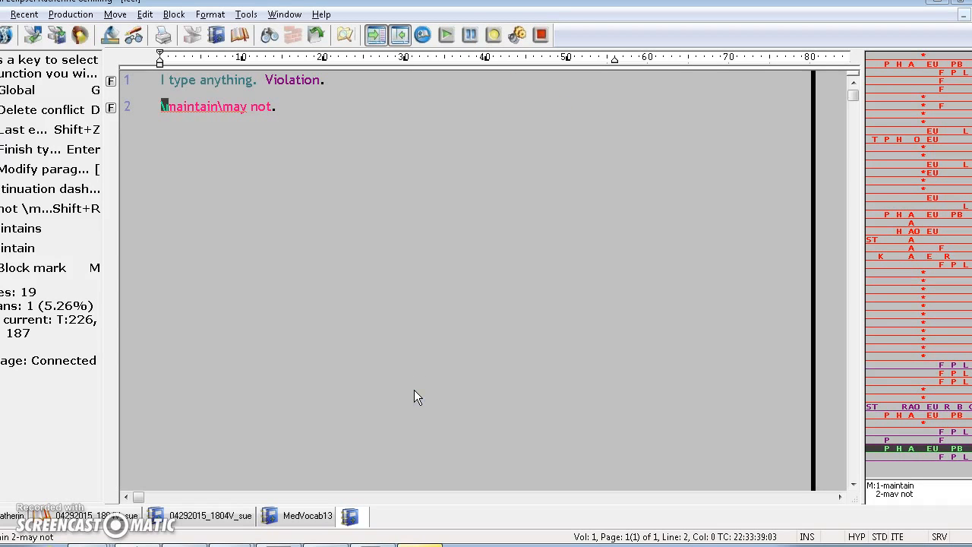
- Start a third line and write "Iwill maintain the plan.", stroking the maintain/may not conflict for "maintain"
text({N}{-|})
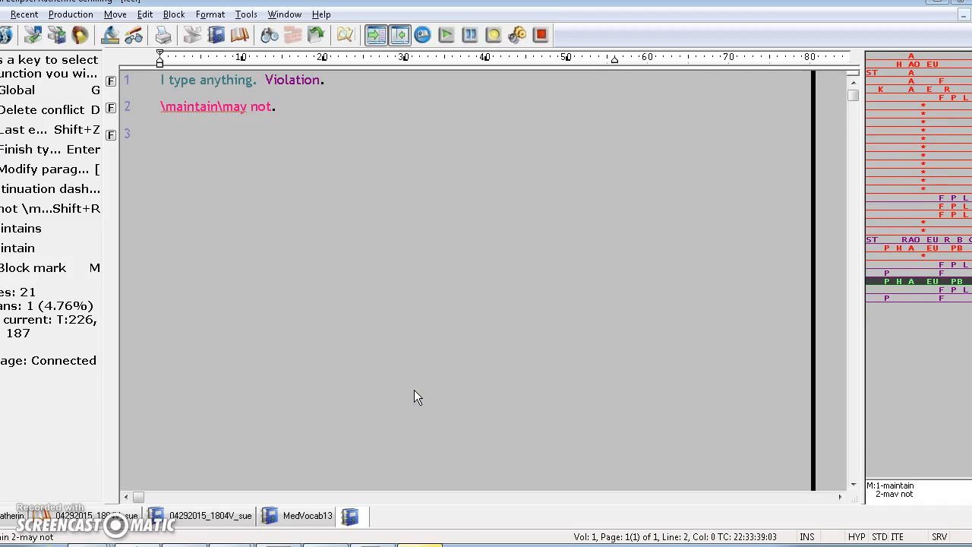
text(I may noted the PHR-PB)
key(BackSpace)
key(BackSpace)
key(BackSpace)
key(BackSpace)
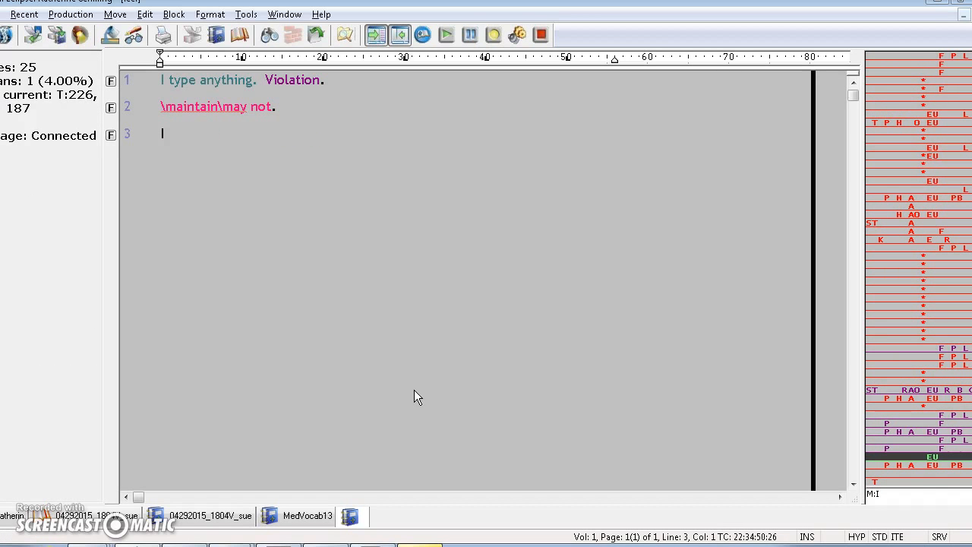
text(will)
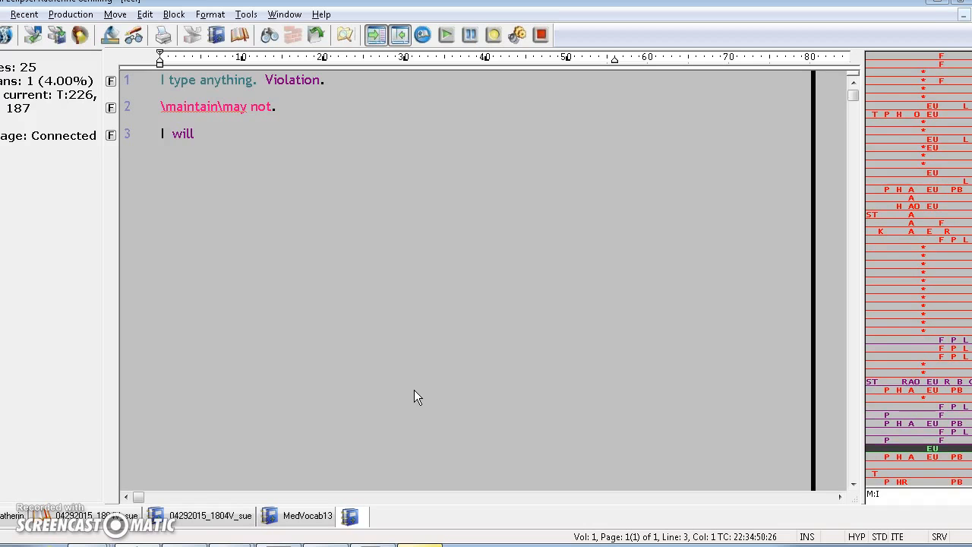
text( \maintain\may not the plan {.})
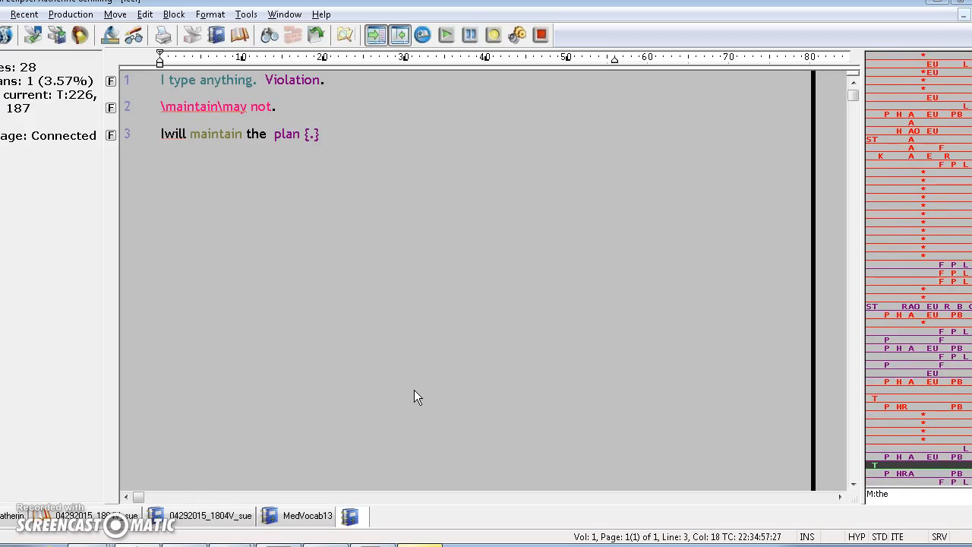
text(.)
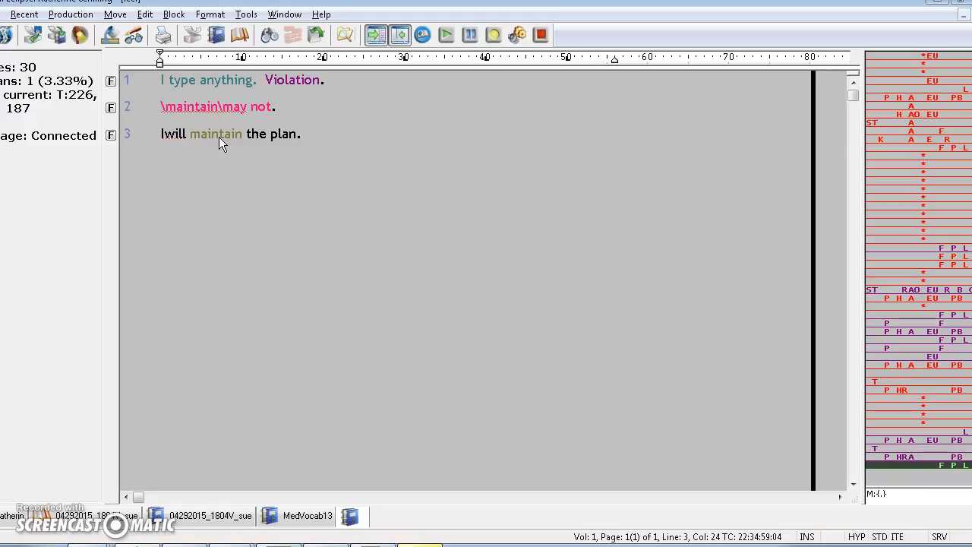
- Place the cursor on "maintain" in line 3 to view its conflict choices
click(241, 139)
click(213, 164)
click(195, 133)
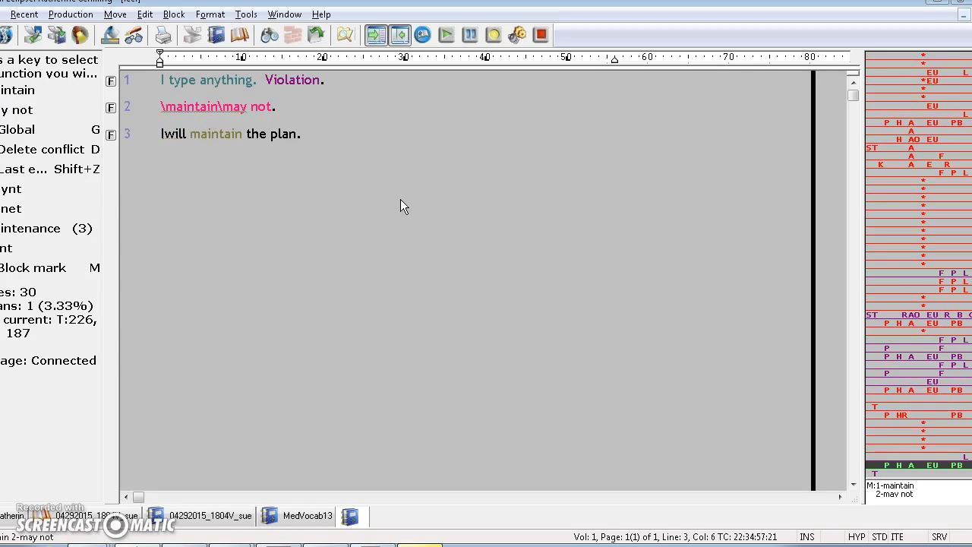
- Resolve the conflict on line 3 to "may not" and look up the display color for conflicts selected by the user
key(2)
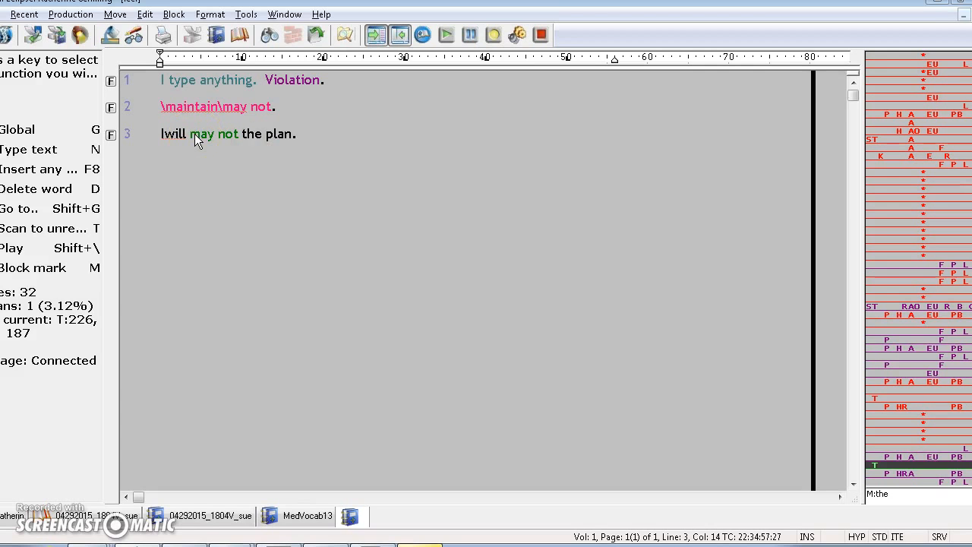
key(alt+u)
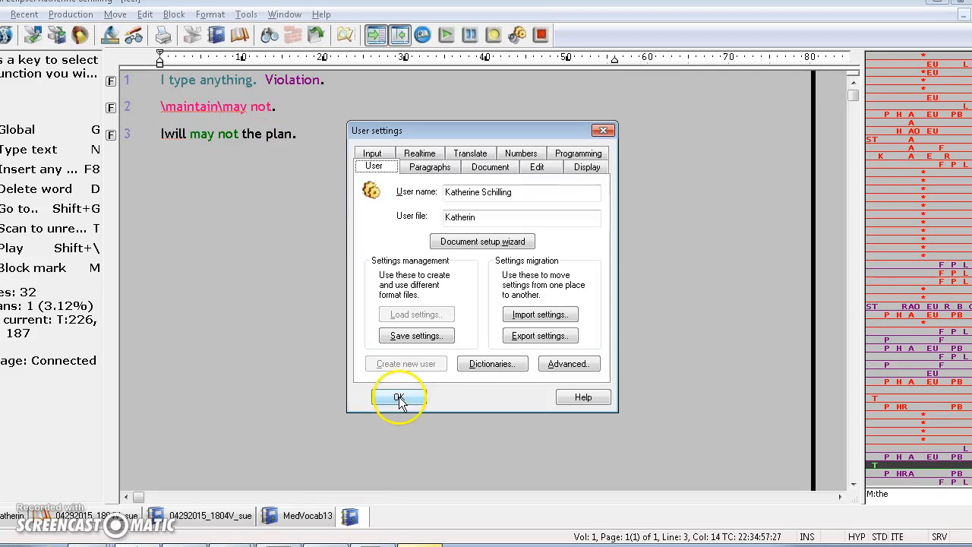
click(596, 163)
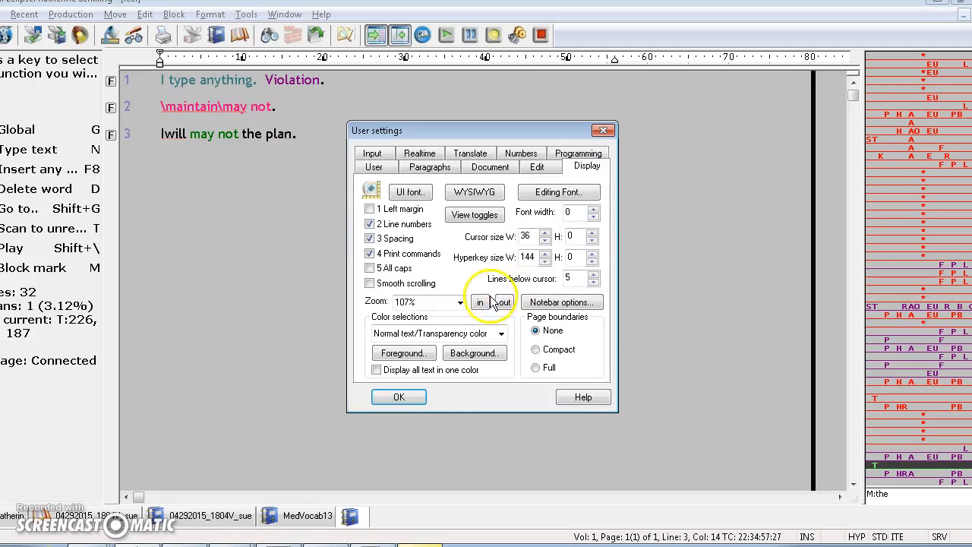
click(497, 333)
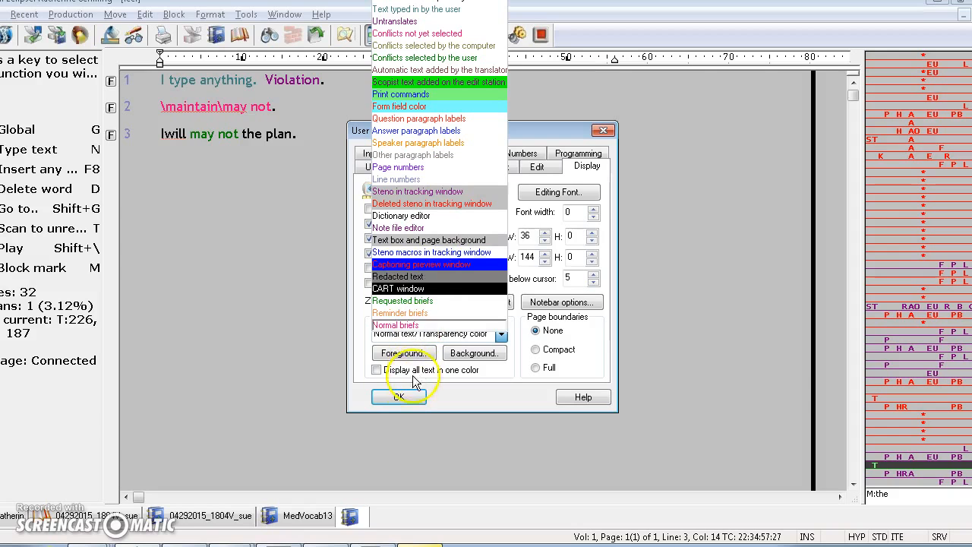
click(404, 396)
click(412, 400)
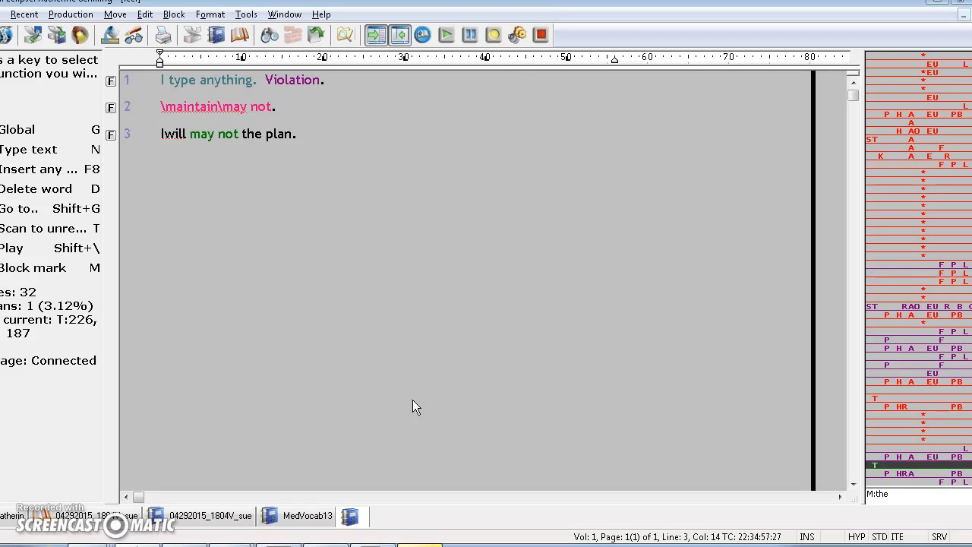
- Add the "BY PLAINTIFF ATTY:" examination line followed by a question stroke, and look up the display color for print commands
text({S:PLAINTIFF ATTY} {Q})
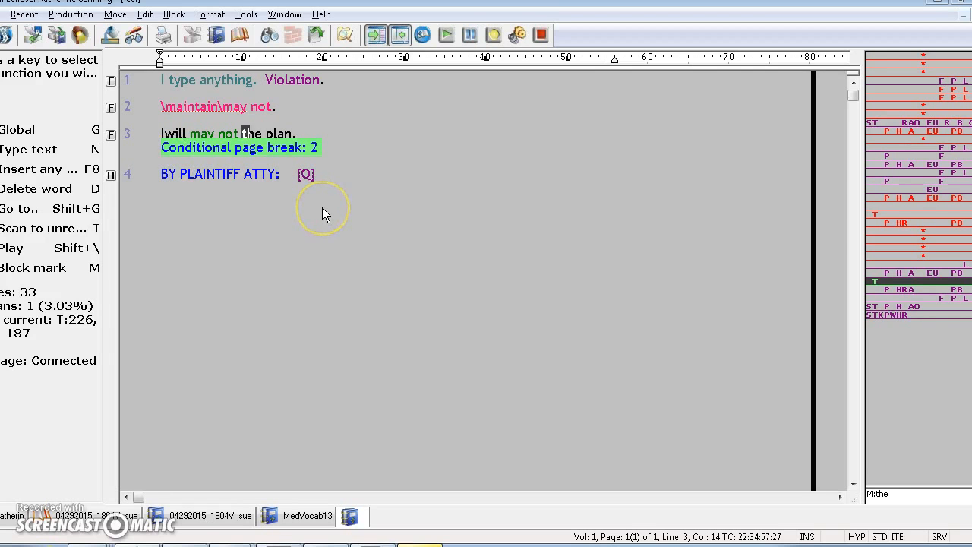
key(alt+u)
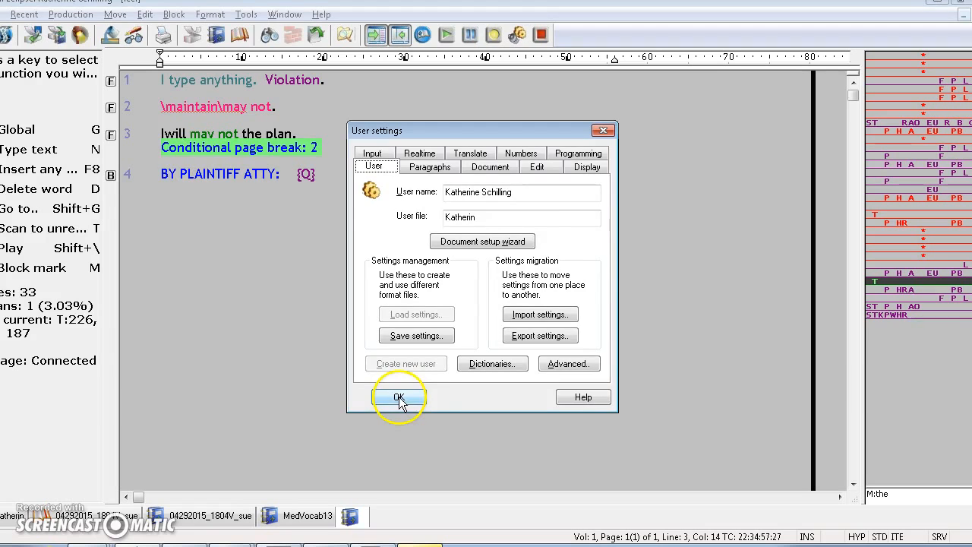
click(587, 166)
click(468, 338)
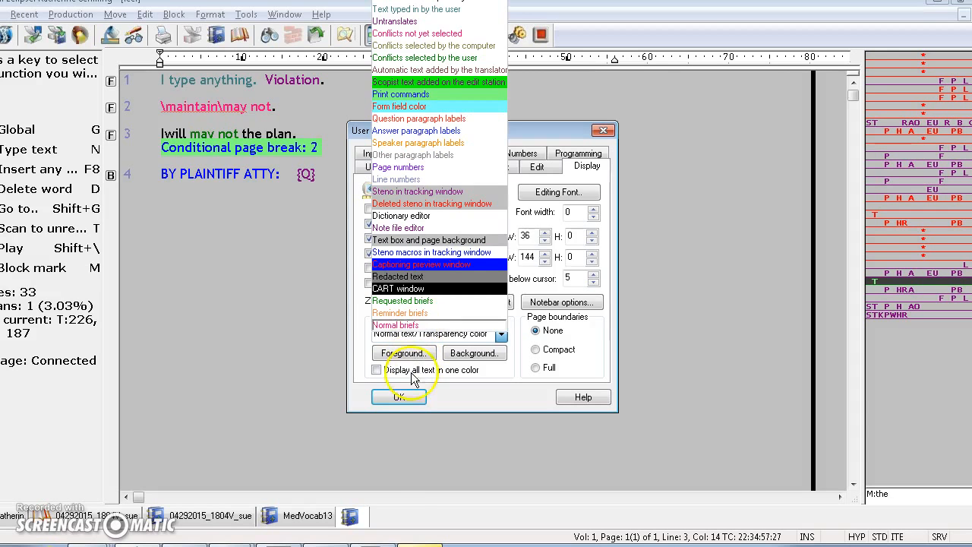
click(410, 395)
click(399, 397)
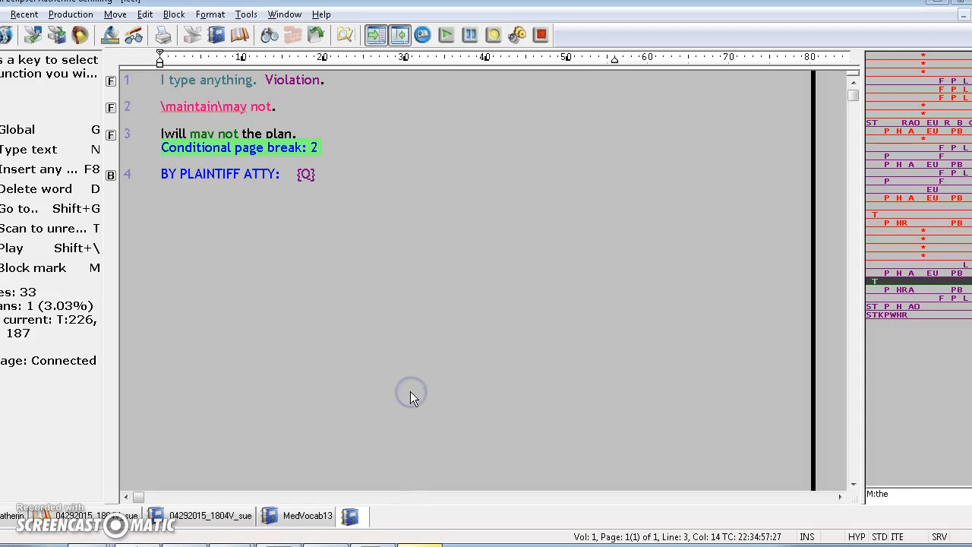
- Add "'s" after "the" on line 3 and insert an unlabelled blank field before that word
text('s)
text(b)
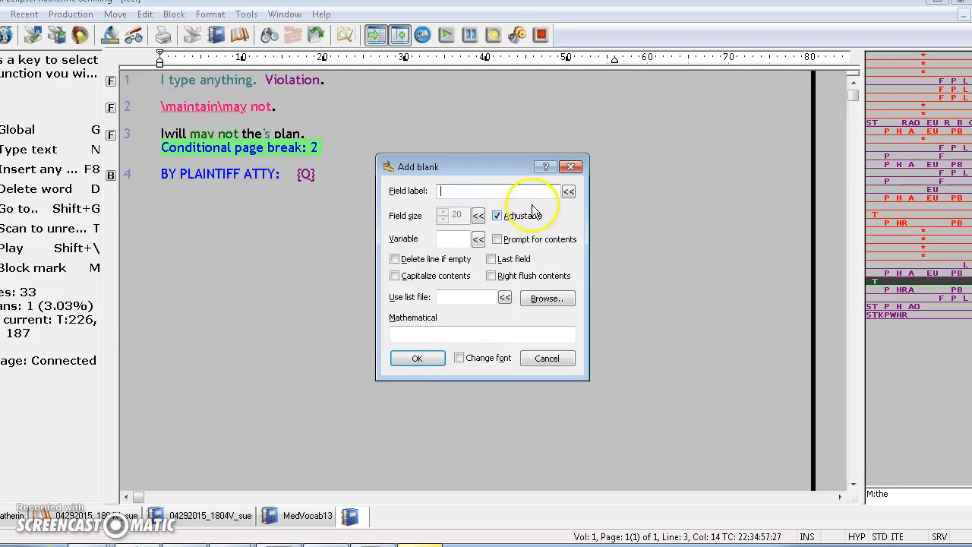
click(424, 356)
click(261, 137)
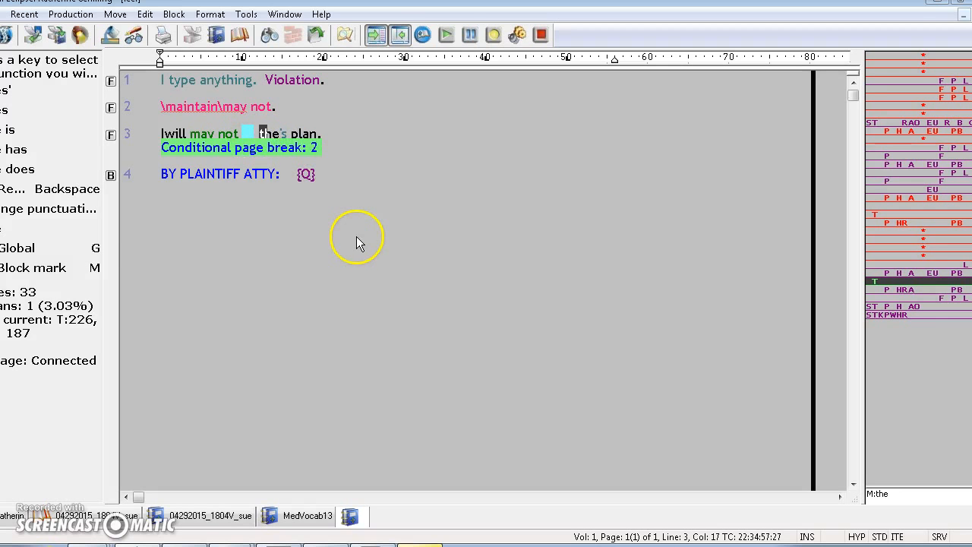
- Look up the display colors for form fields and for the question, answer and speaker paragraph labels in the user settings
key(alt+u)
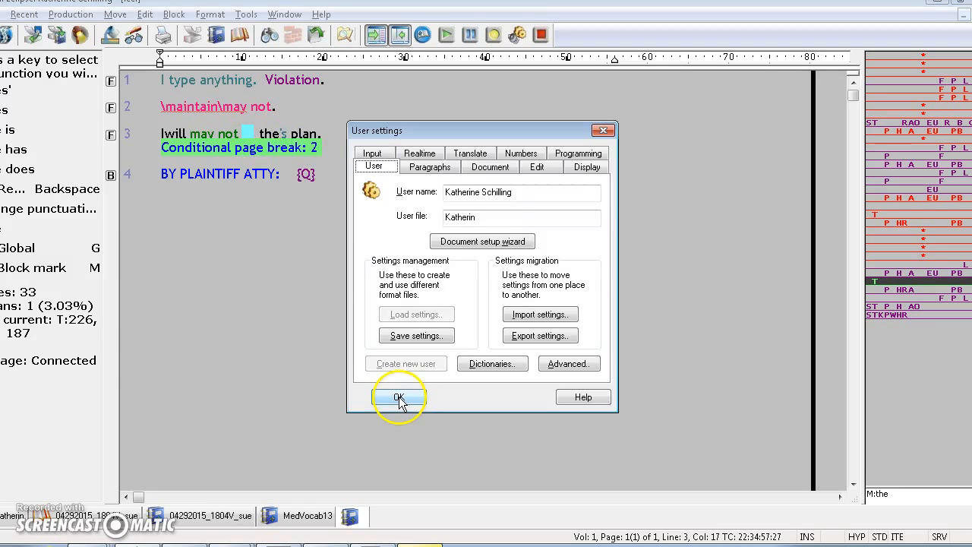
click(596, 173)
click(500, 332)
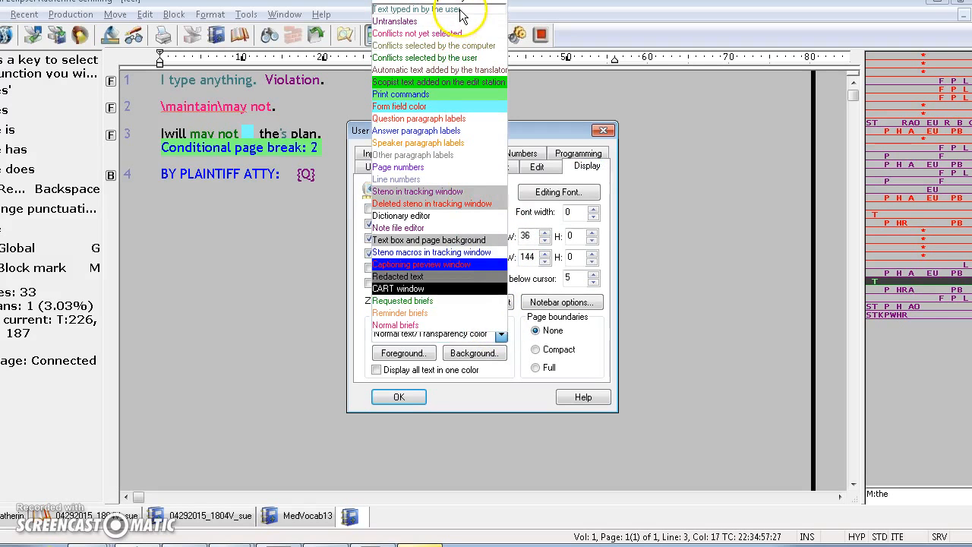
click(479, 105)
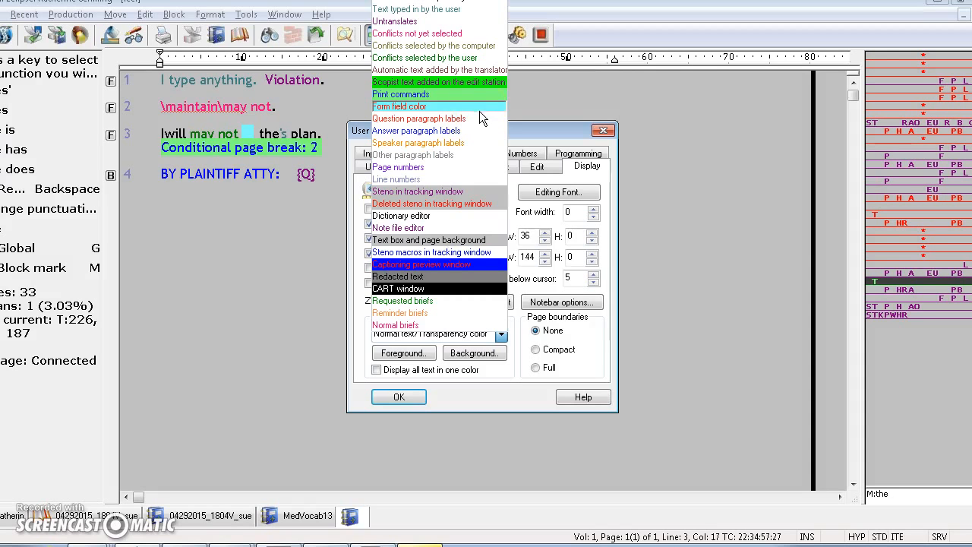
click(459, 119)
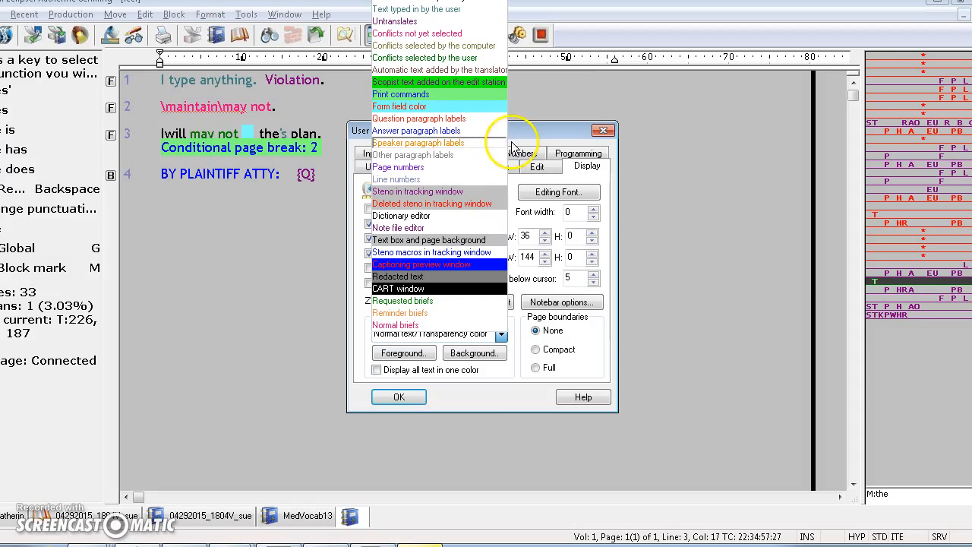
click(510, 133)
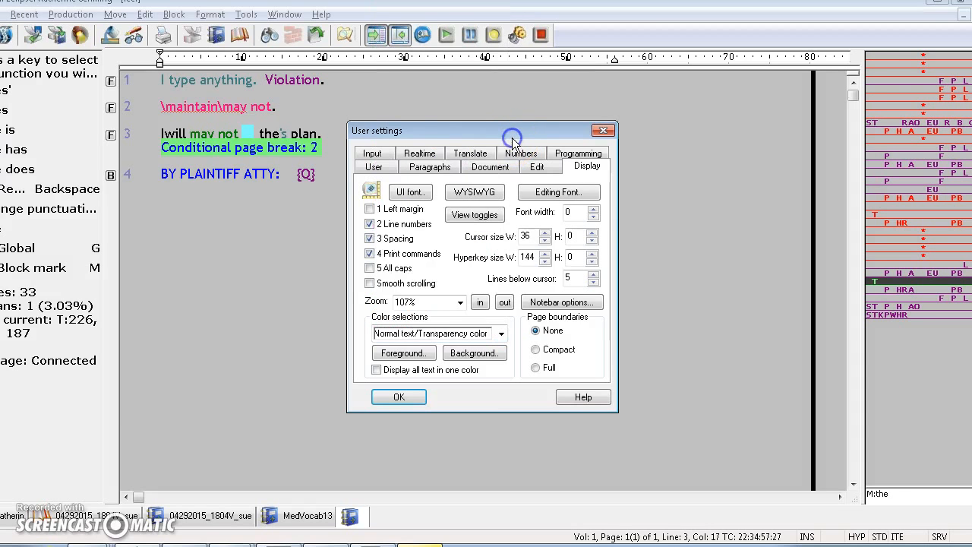
click(400, 404)
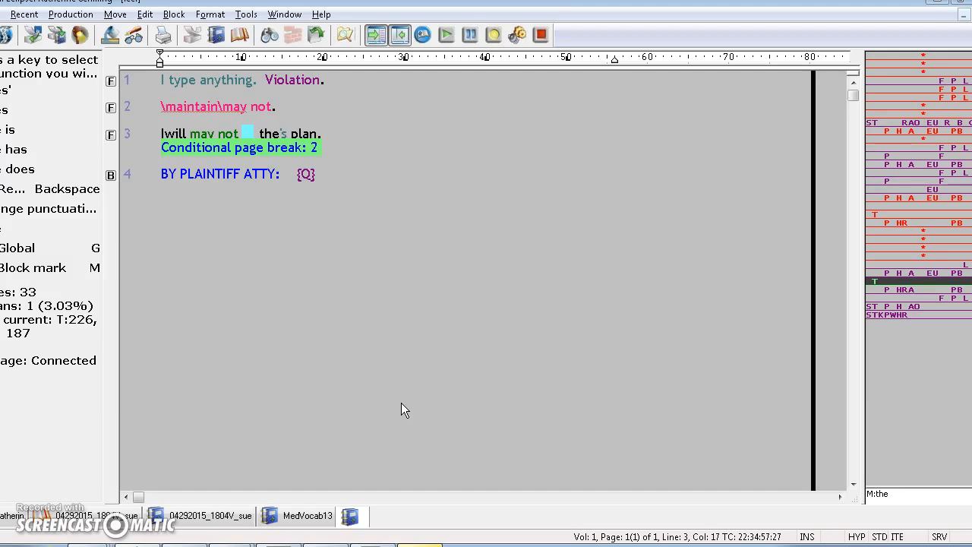
- Add new paragraphs with "Have" on line 6, and write the question "How are you?" with the answer "Fine."
text({N}{-|} {N}{-|})
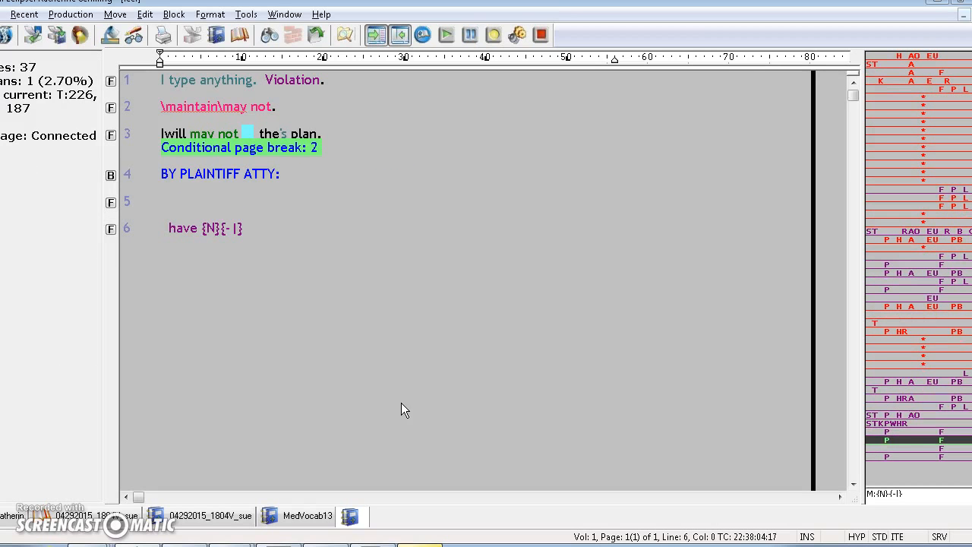
text({Q})
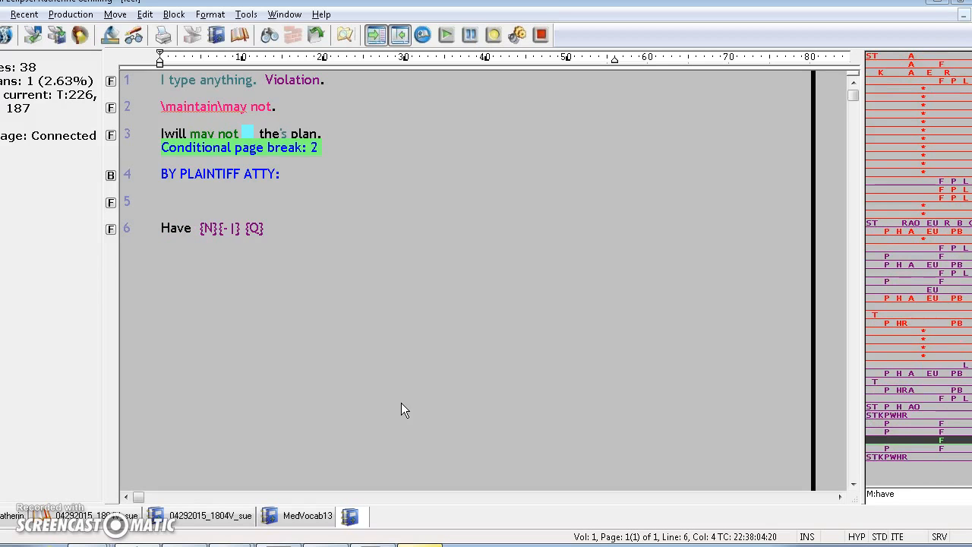
text(How are you)
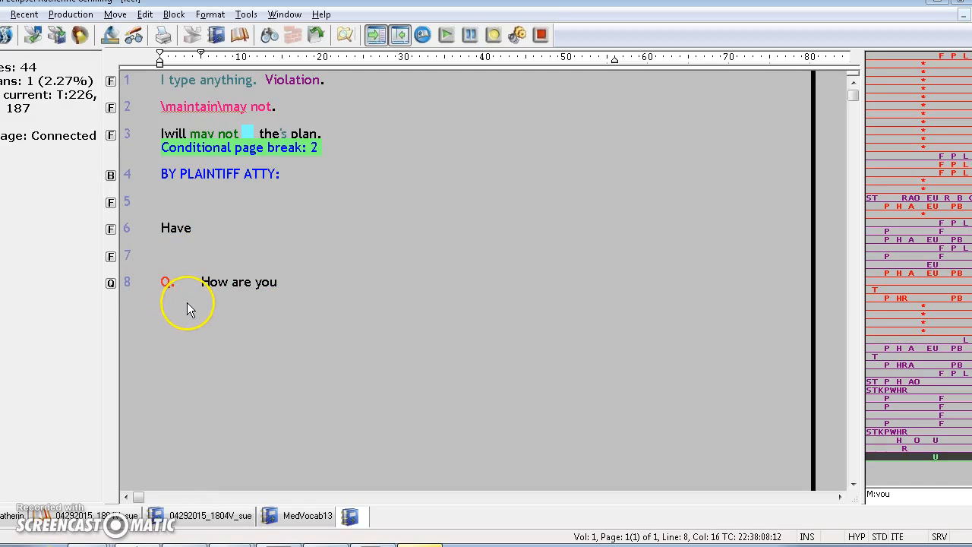
text({A})
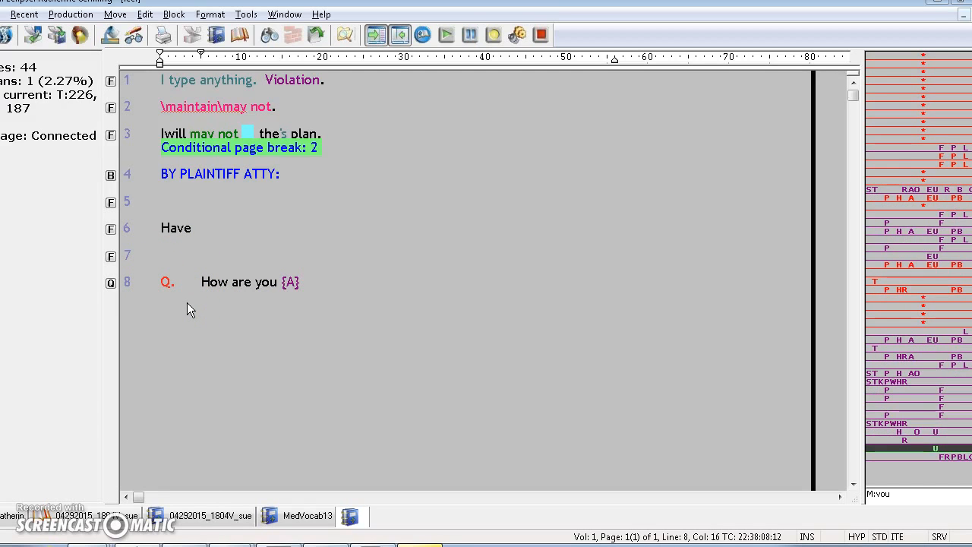
text(fine {.})
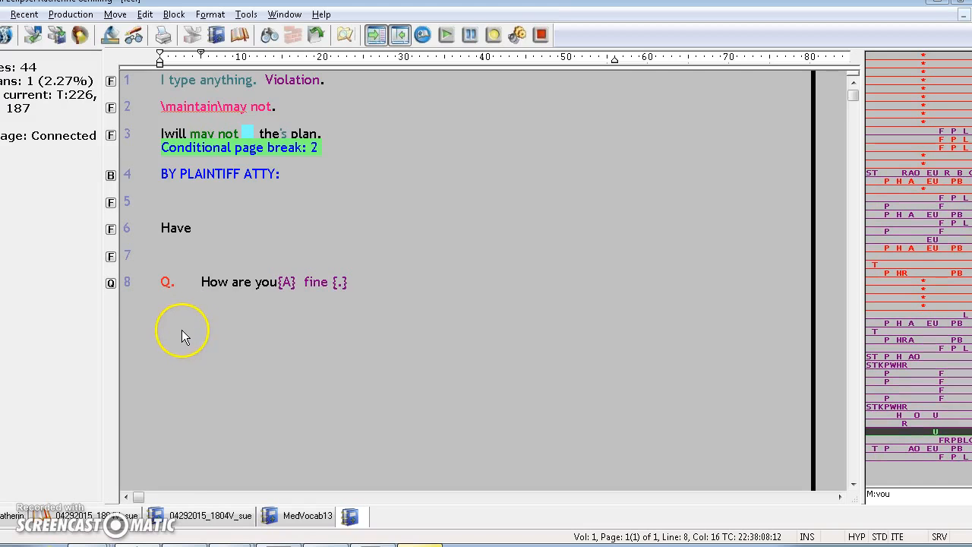
text(?)
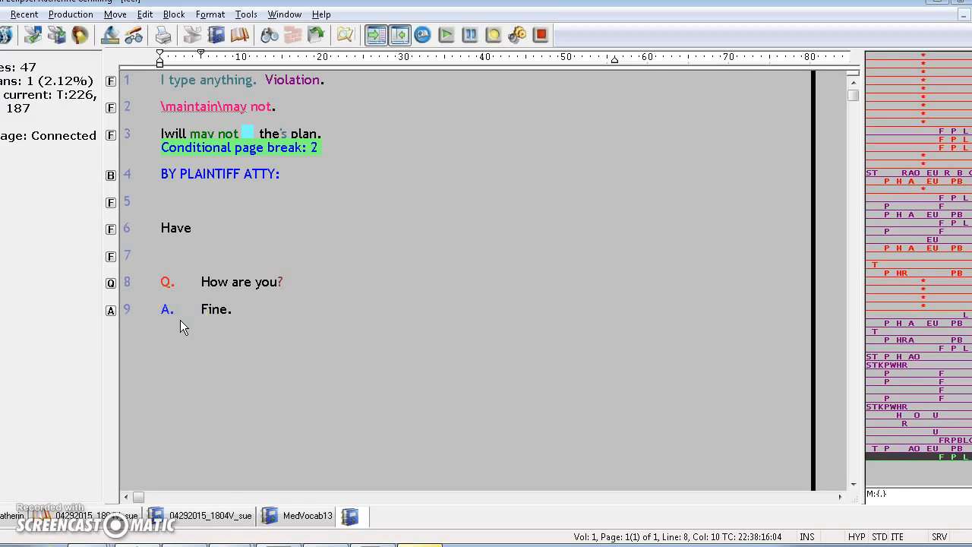
- Write "Shut up." as THE COURT's colloquy below the answer and review the remaining display color categories in the user settings
text( {S:THE COURT})
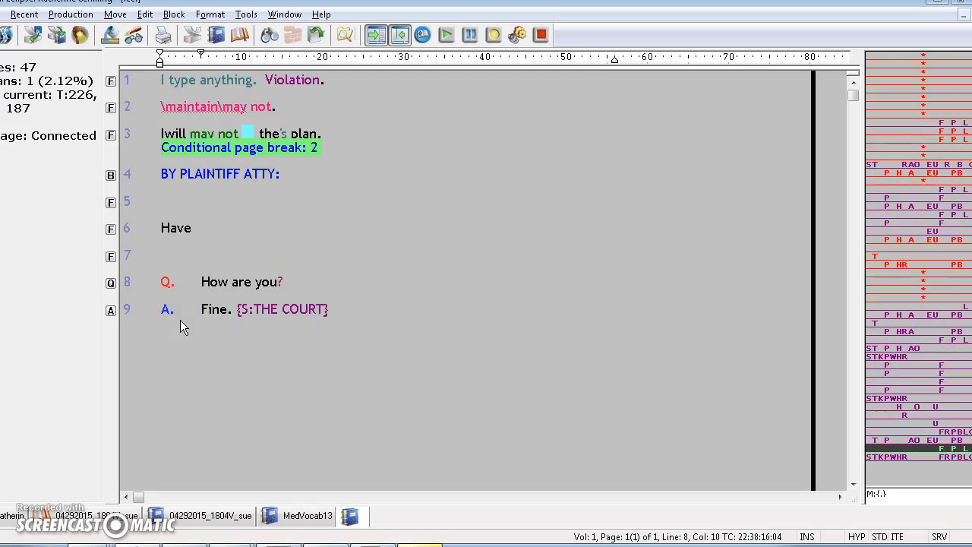
text( shut up {.})
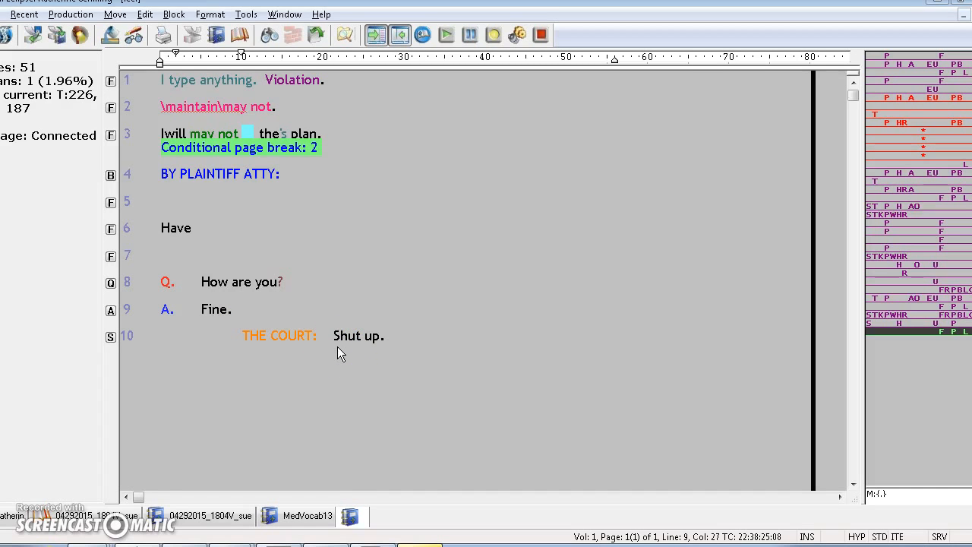
key(alt+u)
click(572, 167)
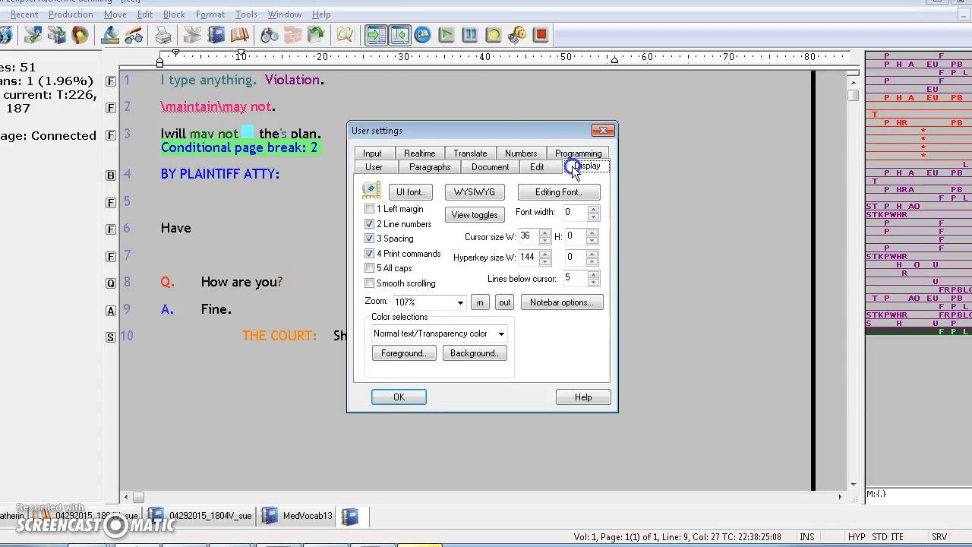
click(474, 333)
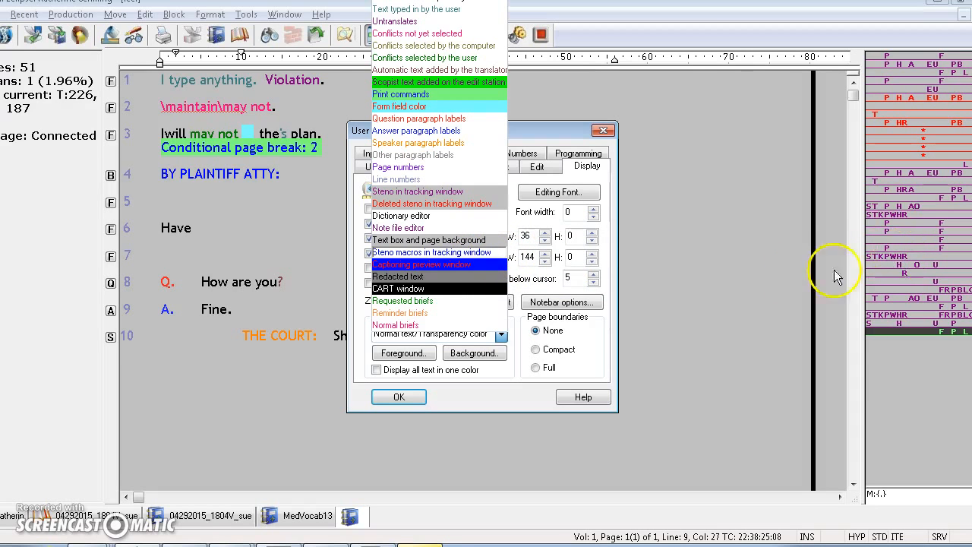
click(399, 397)
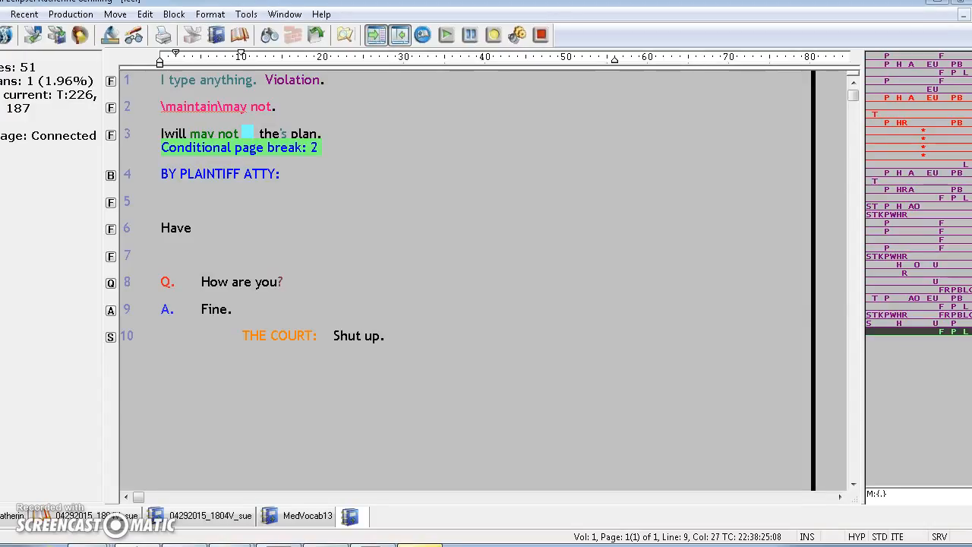
- Define the strokes for "Shut up." as an entry in the main dictionary
key(ctrl+d)
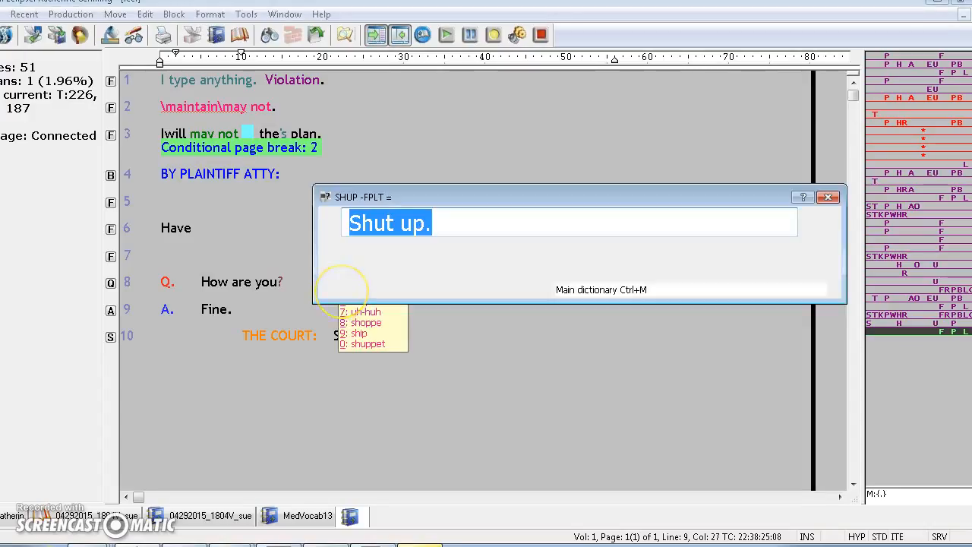
key(Return)
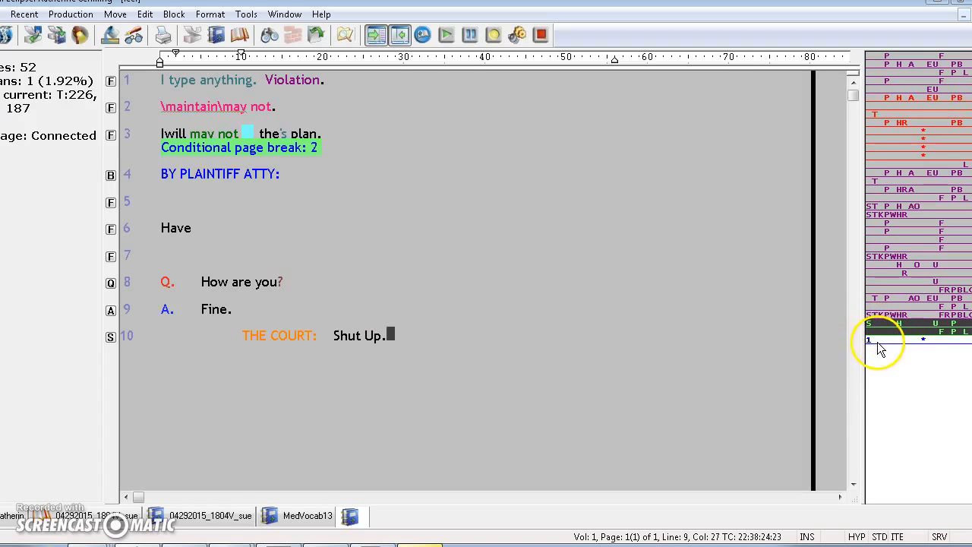
- In the user settings' display colors, set the foreground of scopist text added on the edit station to bright cyan
key(alt+u)
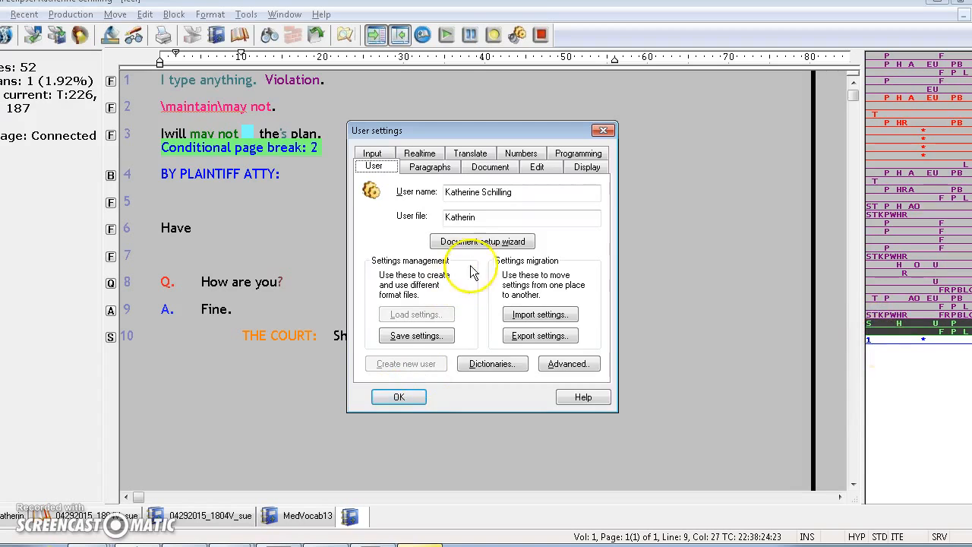
click(574, 164)
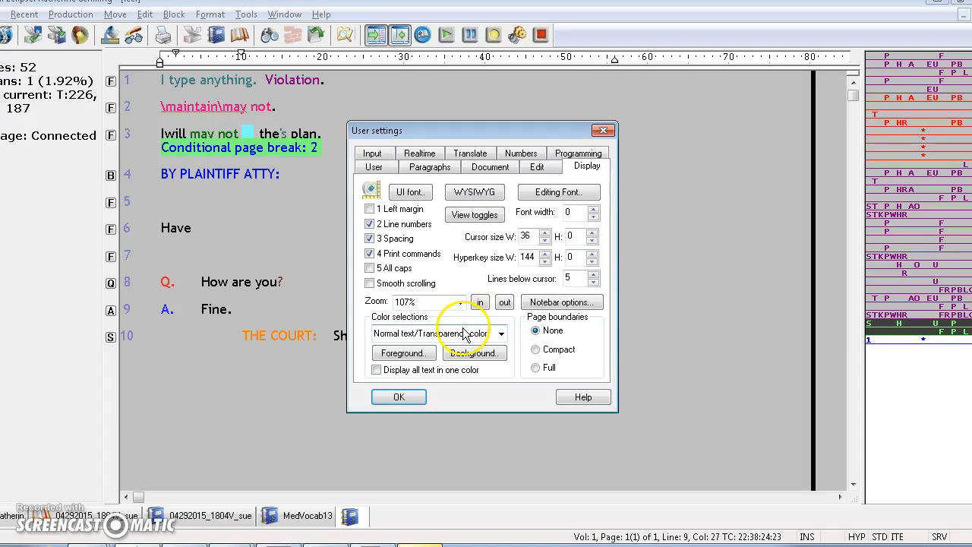
click(466, 334)
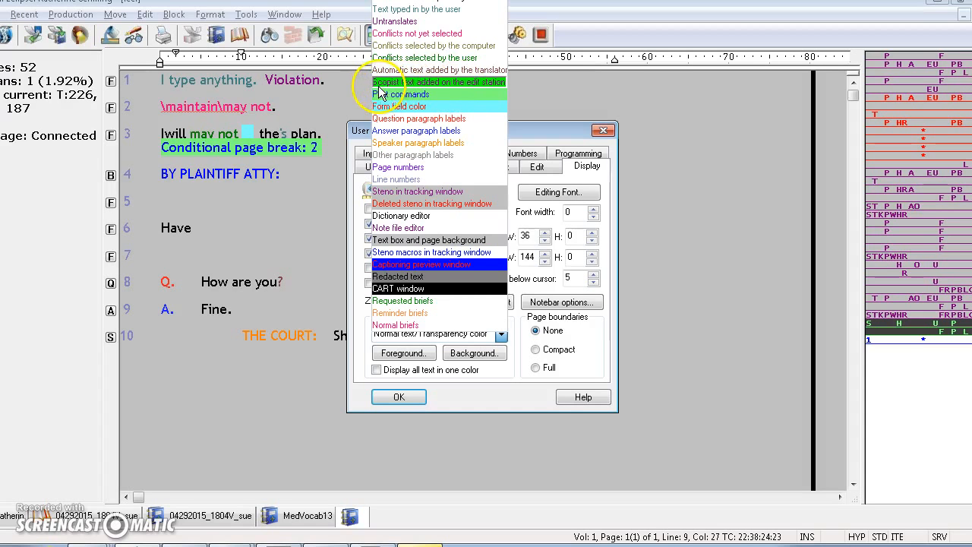
click(494, 82)
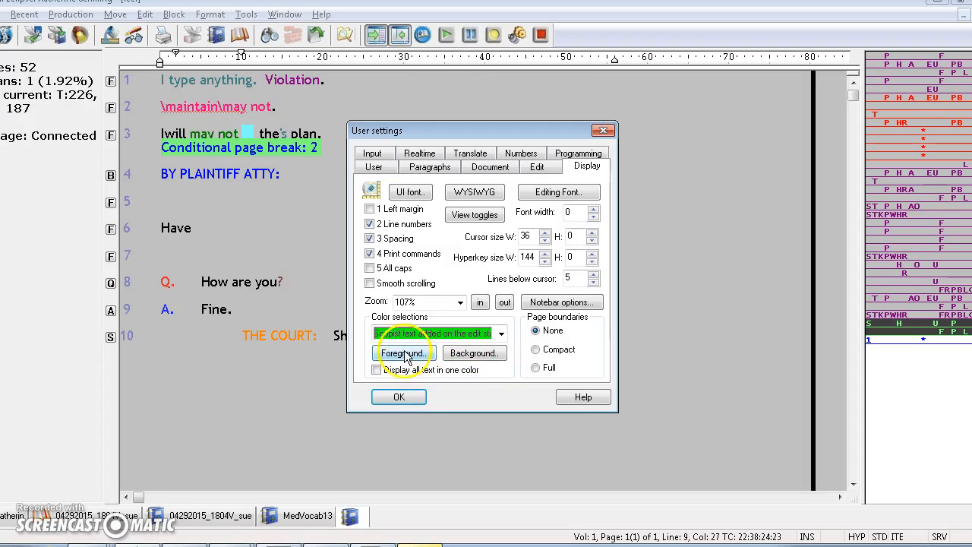
click(423, 353)
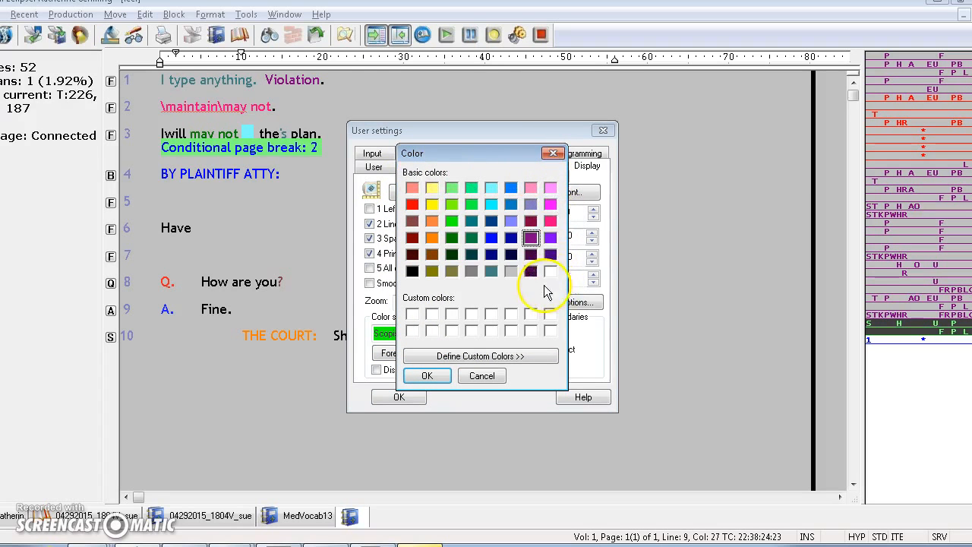
click(530, 240)
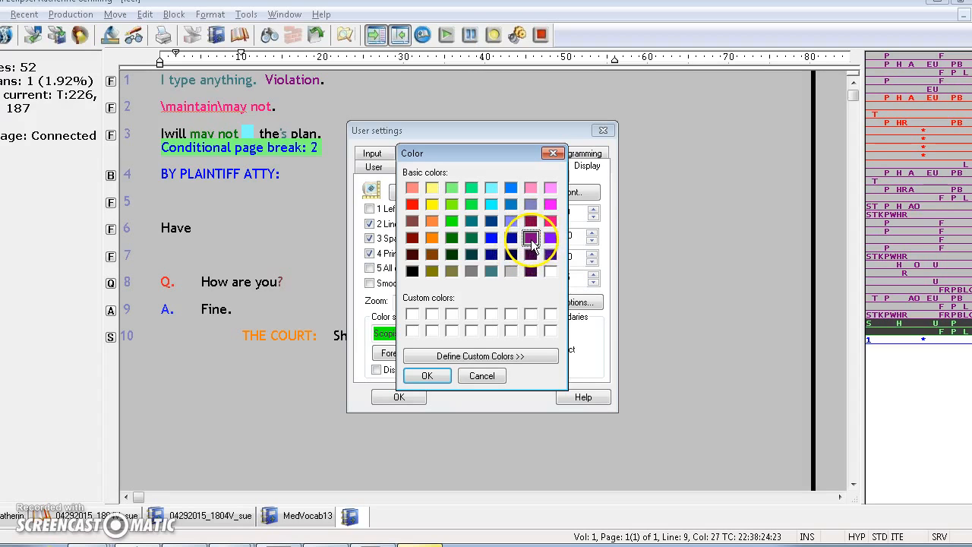
click(492, 204)
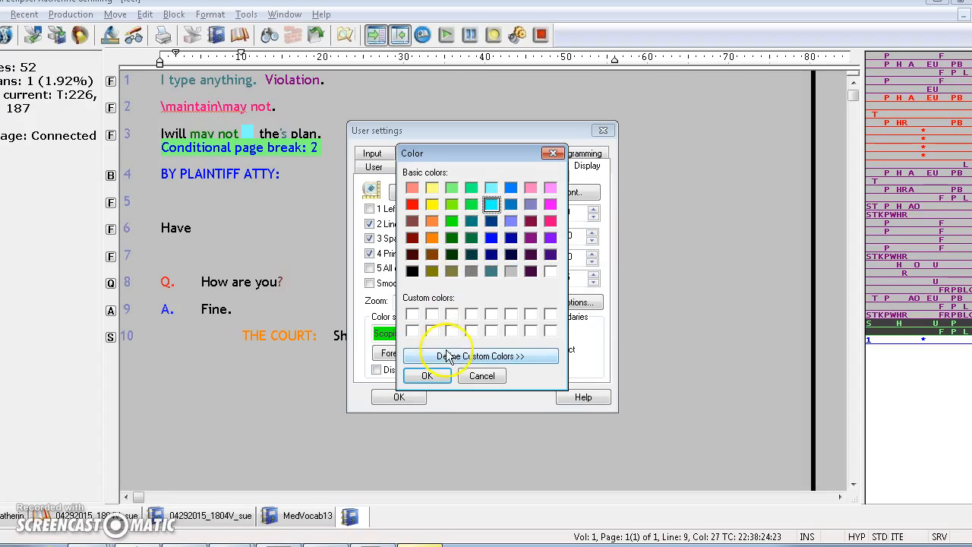
click(443, 376)
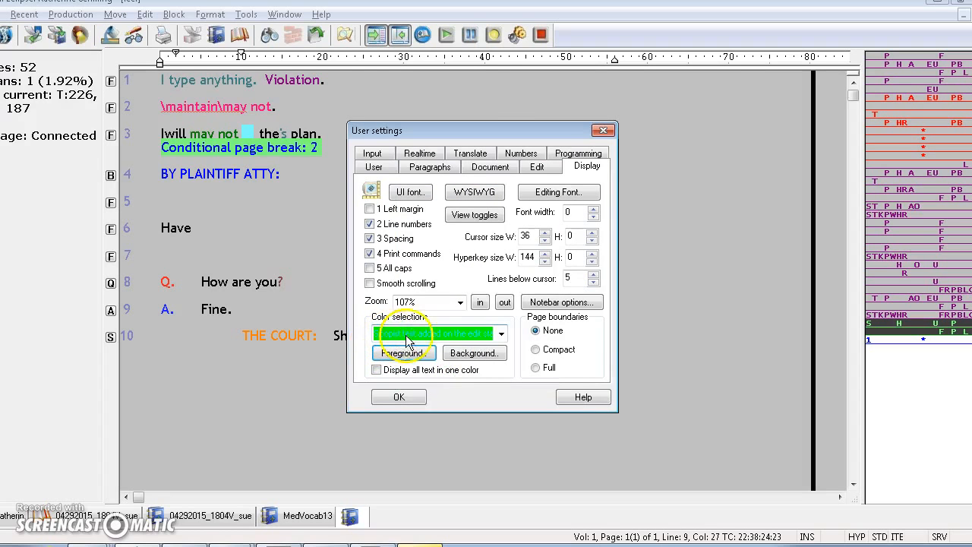
- Set the background of scopist text added on the edit station to muted blue-violet
click(480, 353)
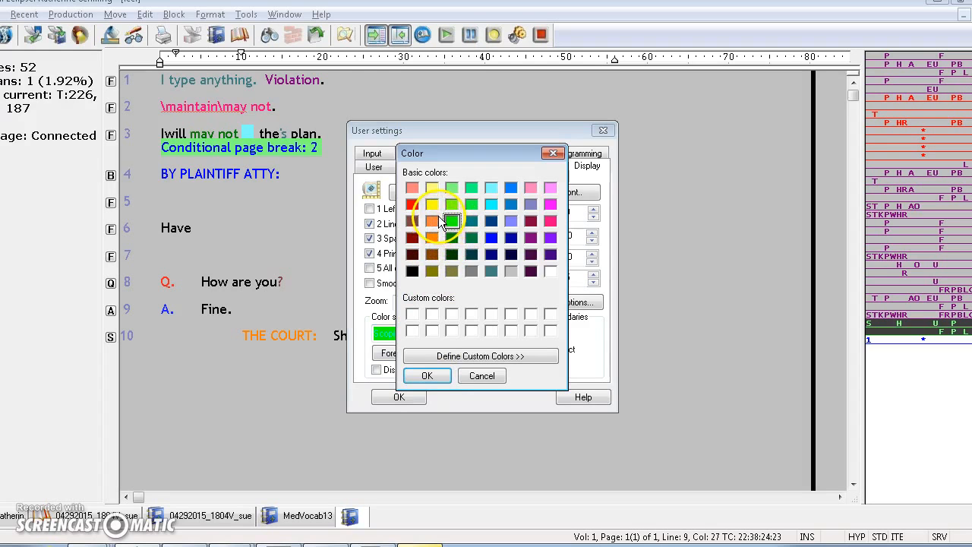
click(534, 202)
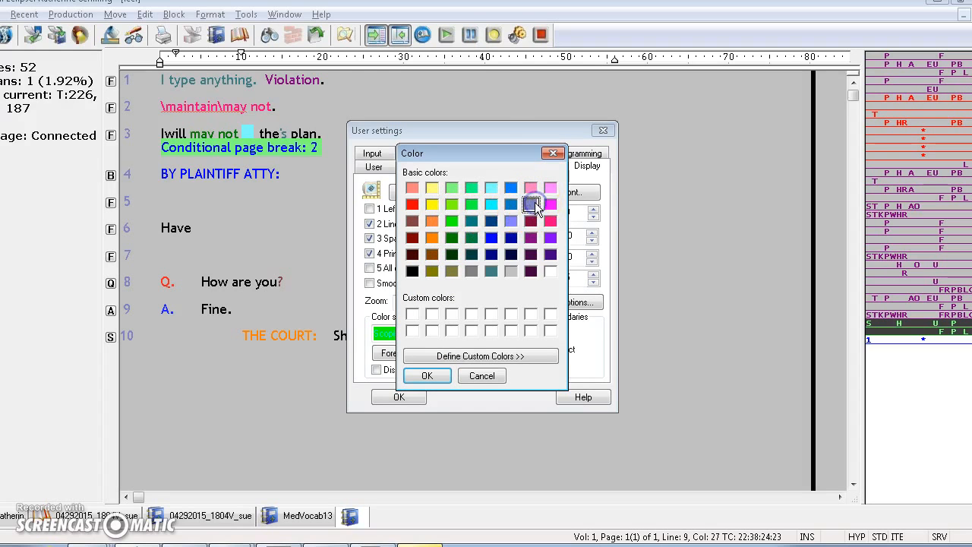
click(429, 377)
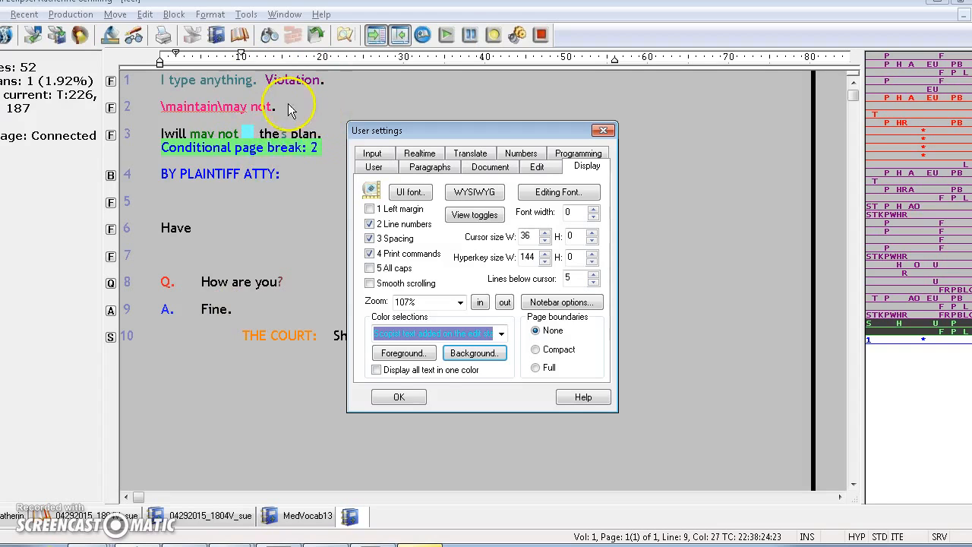
- Restore scopist text added on the edit station to a purple foreground and a green background
click(425, 351)
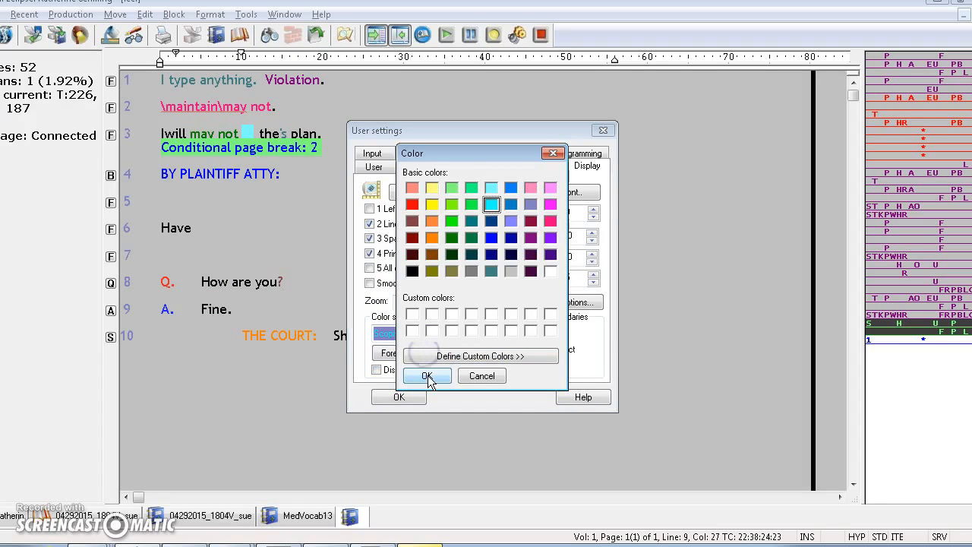
click(530, 237)
click(426, 375)
click(478, 353)
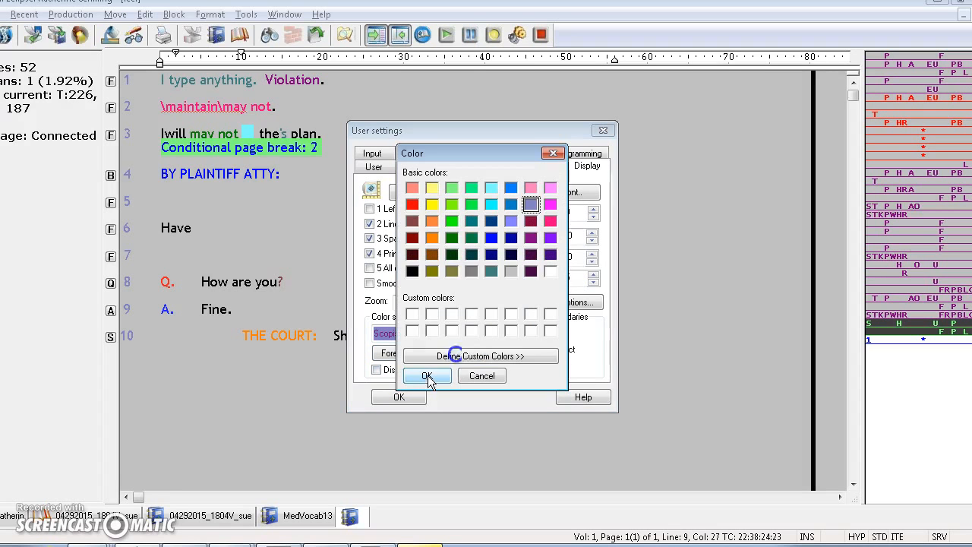
click(451, 221)
click(426, 375)
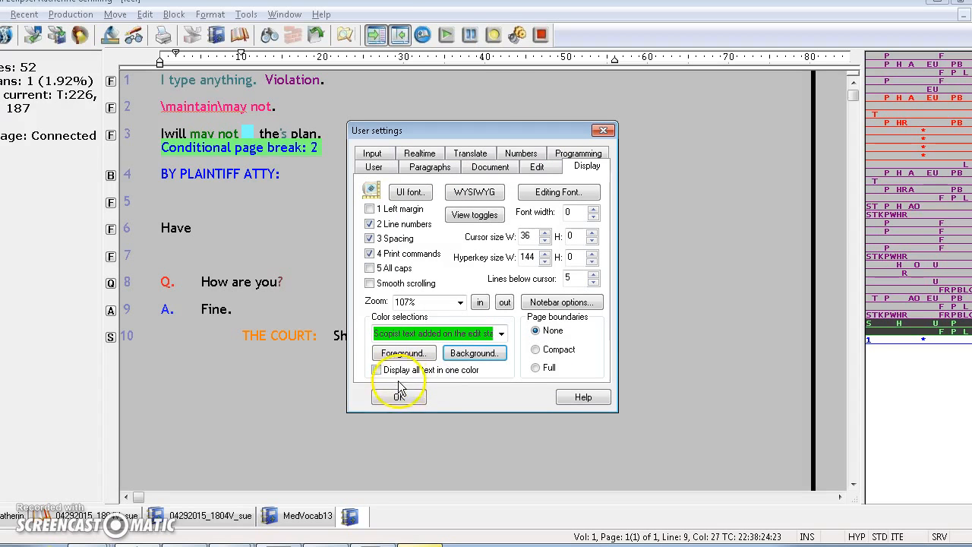
- Review the list of display color categories once more and close the user settings
click(387, 333)
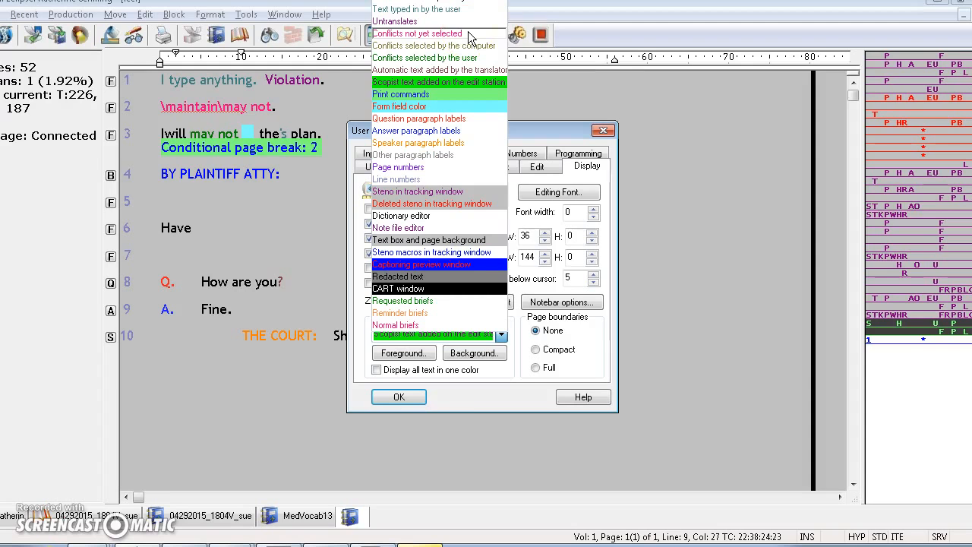
click(469, 399)
click(420, 400)
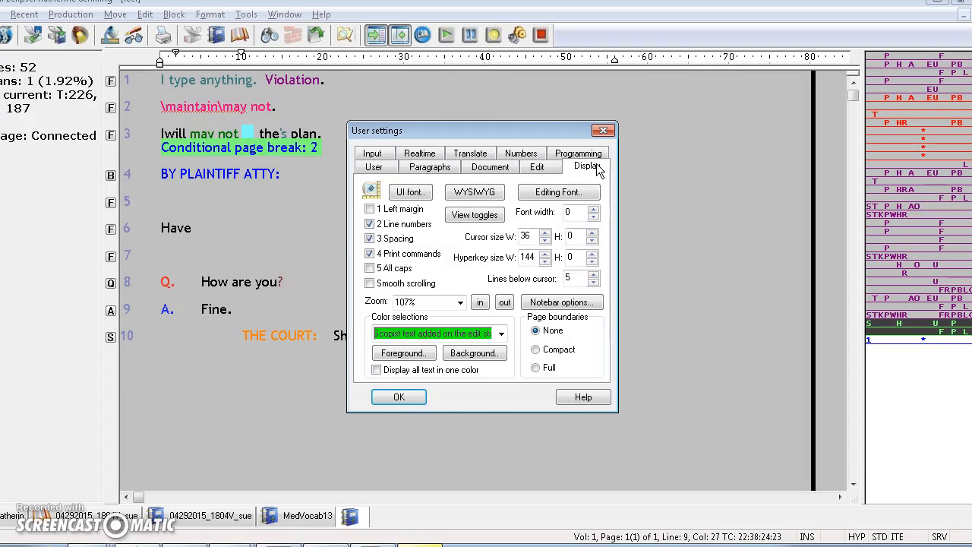
- Look up the Translation magic option and its replacement levels in the translation settings, and close the settings
click(471, 154)
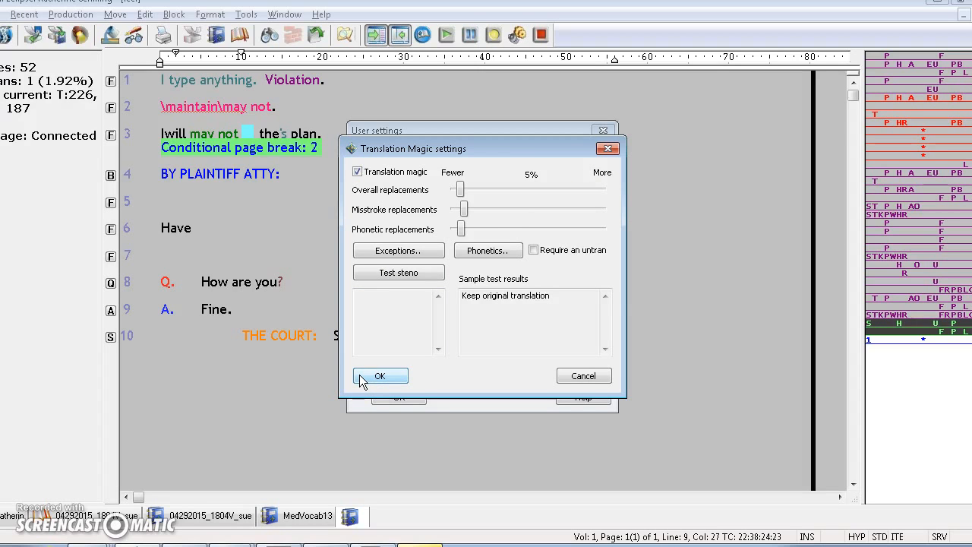
click(364, 170)
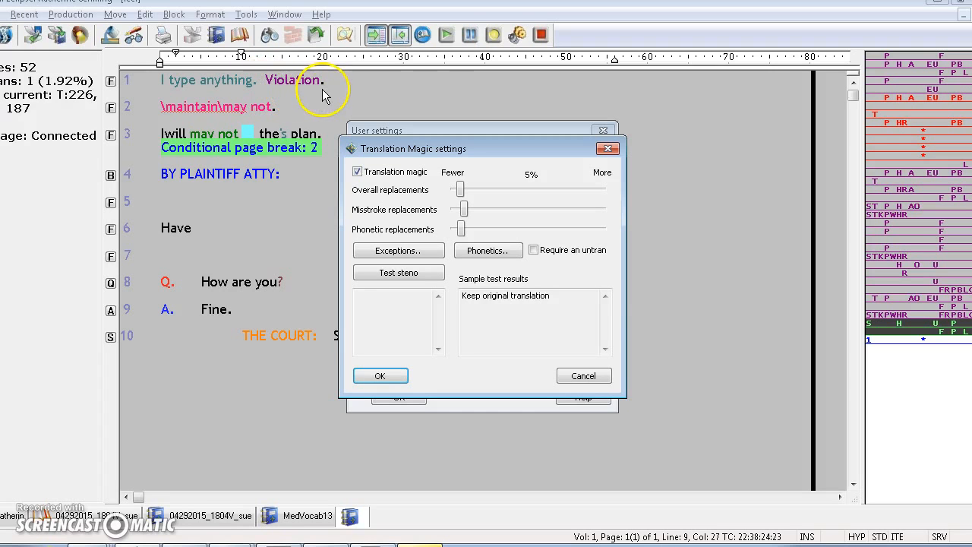
click(380, 372)
click(395, 396)
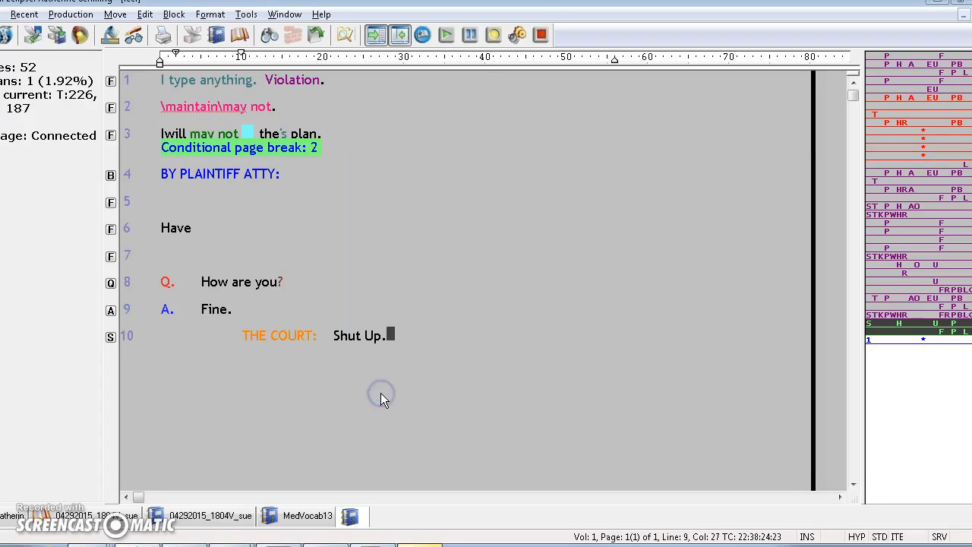